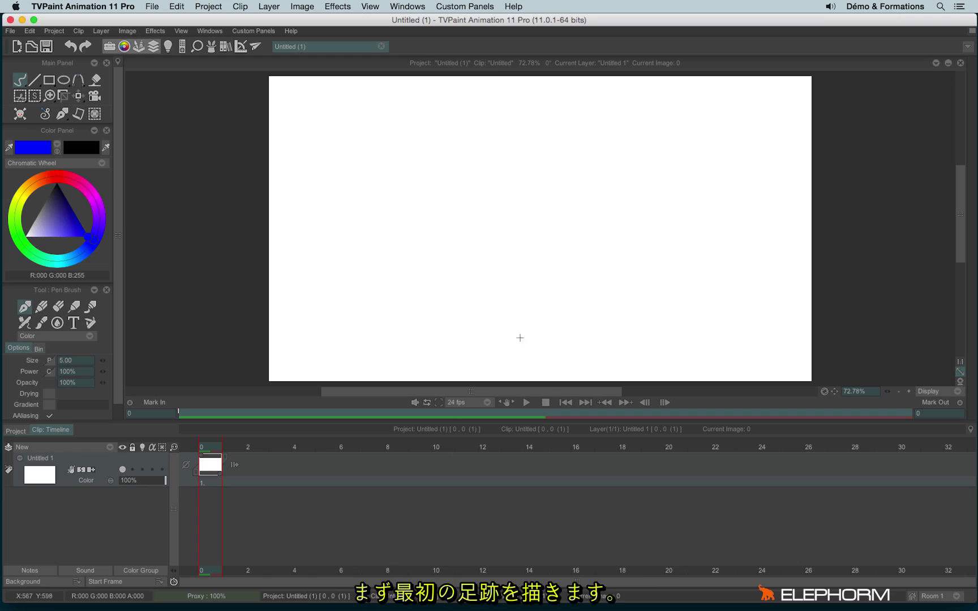
Step: Draw a blue Y-shaped footprint near the bottom centre of image 0
drag(465, 347, 469, 377)
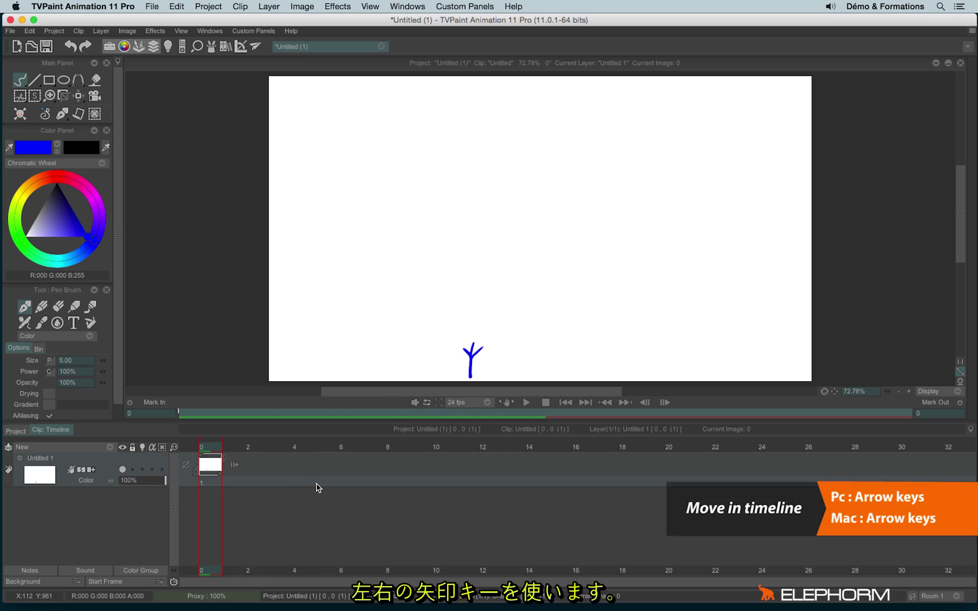
Step: Step back and forth through the frames, then scrub the timeline to image 1
key(Right)
key(Right)
key(Right)
key(Right)
key(Right)
key(Right)
key(Left)
key(Left)
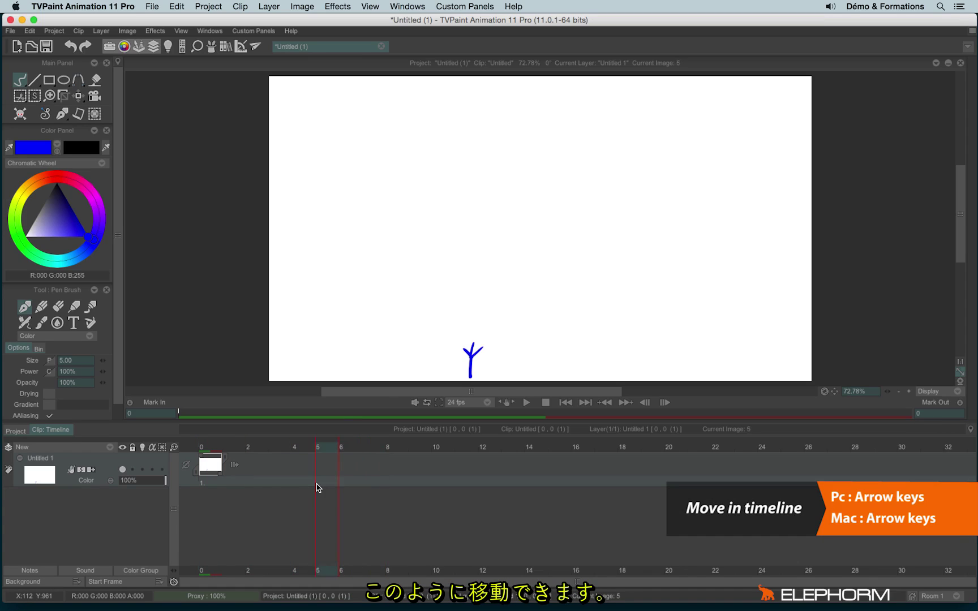
key(Left)
key(Left)
key(Left)
key(Right)
key(Right)
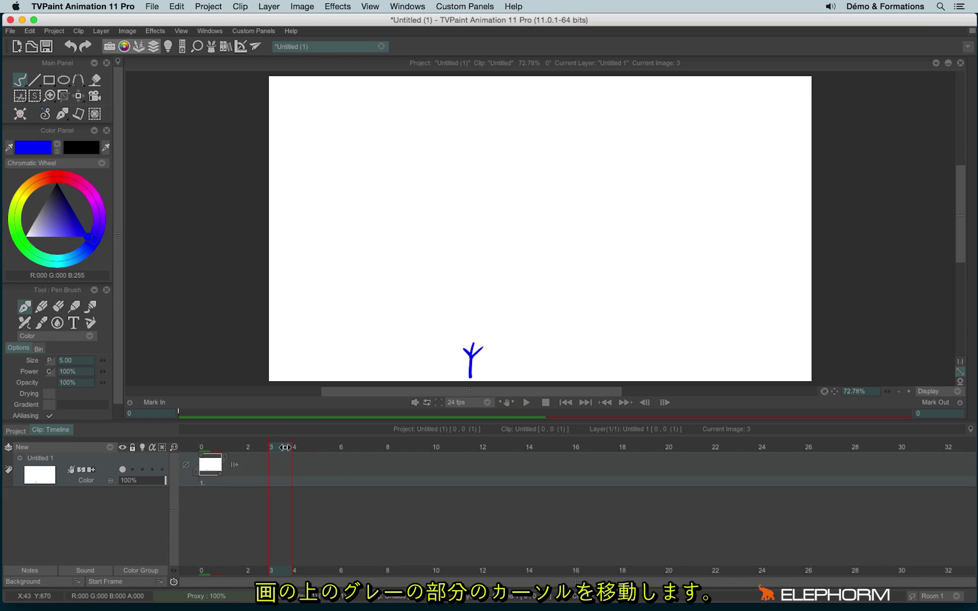
mouse_move(277, 449)
mouse_down()
mouse_move(287, 451)
mouse_move(224, 448)
mouse_up()
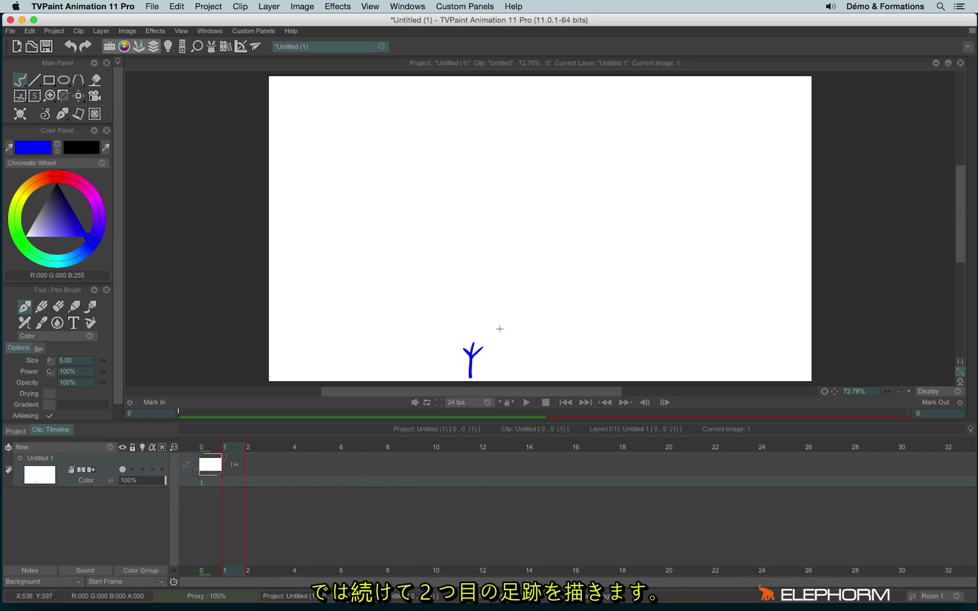
Step: Draw a second blue footprint above and right of the first on image 1
mouse_move(512, 333)
mouse_down()
mouse_move(516, 316)
mouse_move(517, 352)
mouse_up()
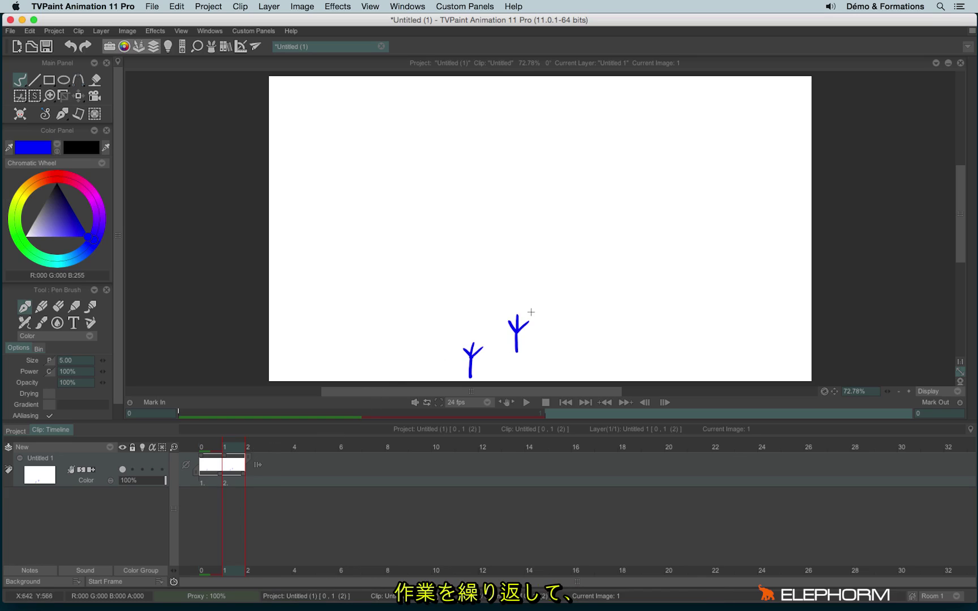
Step: Add the third, fourth and fifth footprints on successive images, alternating left and right
key(Right)
key(Right)
mouse_move(464, 278)
mouse_down()
mouse_move(464, 314)
mouse_move(463, 298)
mouse_up()
drag(472, 287, 464, 299)
key(Right)
mouse_move(510, 249)
mouse_down()
mouse_move(511, 282)
mouse_move(510, 266)
mouse_up()
drag(519, 253, 511, 266)
key(Right)
mouse_move(461, 206)
mouse_down()
mouse_move(460, 241)
mouse_move(462, 223)
mouse_up()
drag(469, 210, 461, 223)
Step: Add footprints six through ten on successive images, climbing to the canvas top edge
key(Right)
drag(499, 182, 507, 208)
key(Right)
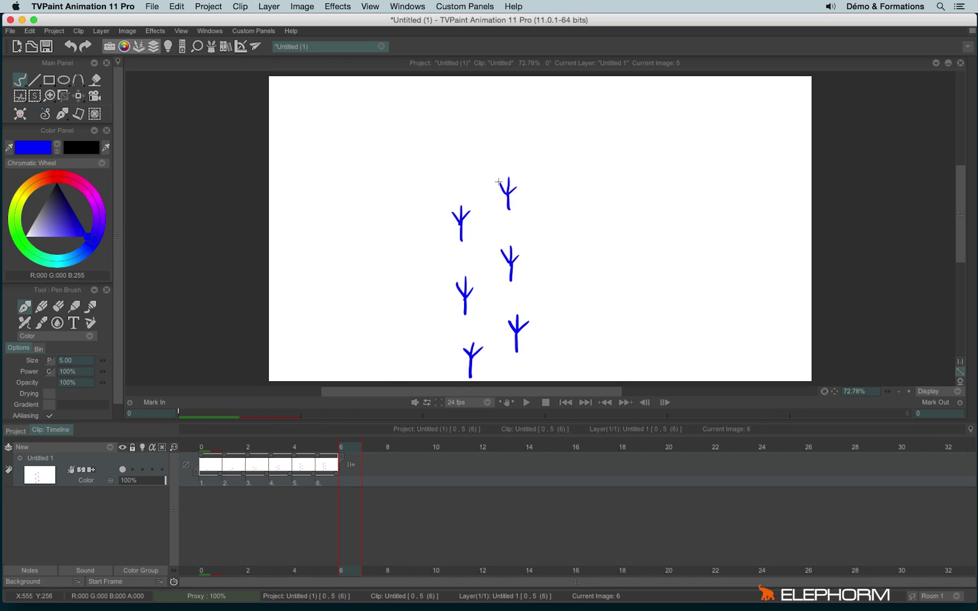
drag(445, 139, 455, 165)
key(Right)
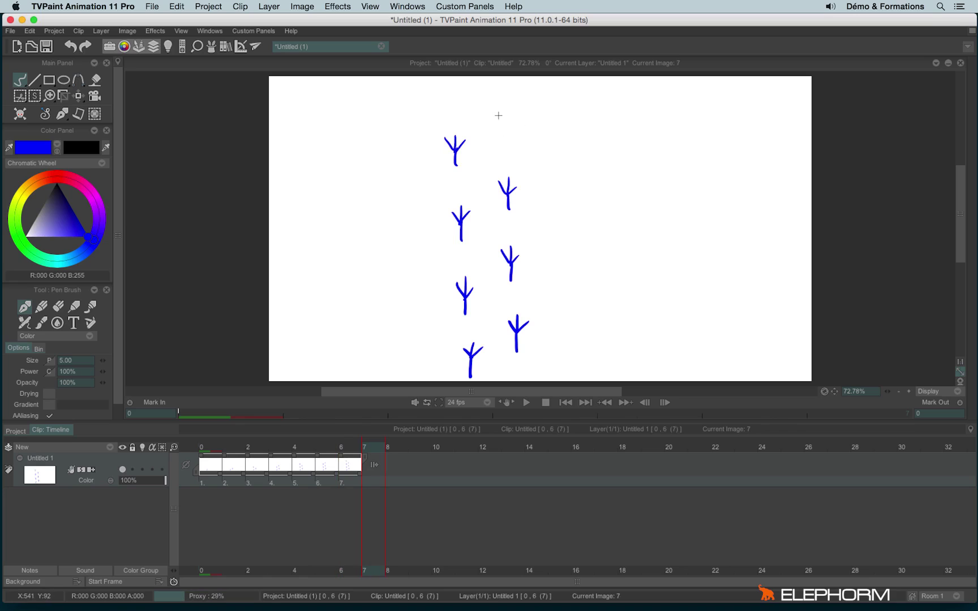
drag(502, 115, 510, 125)
drag(510, 113, 510, 140)
key(Right)
drag(447, 84, 454, 111)
key(Right)
drag(505, 77, 507, 88)
key(Right)
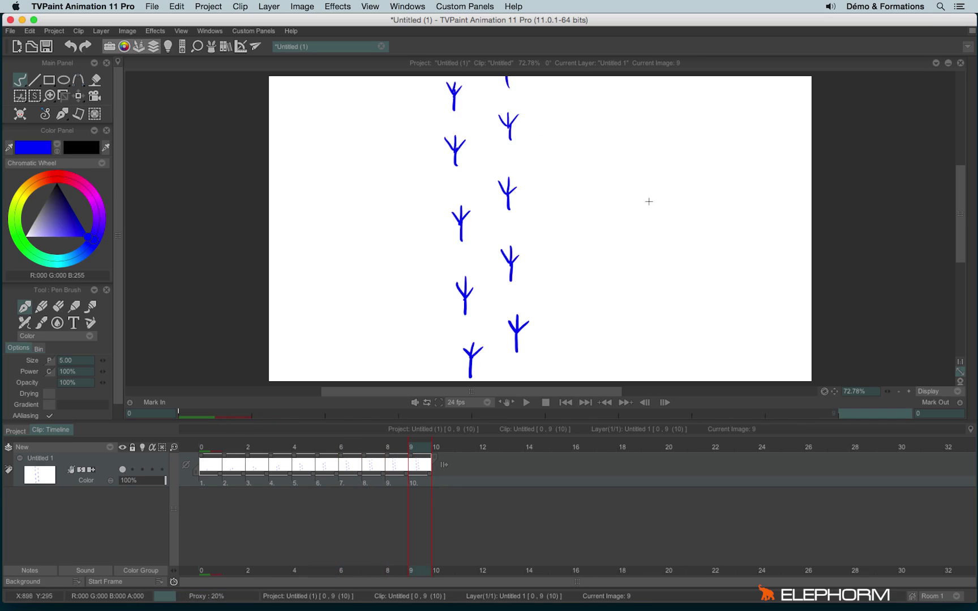
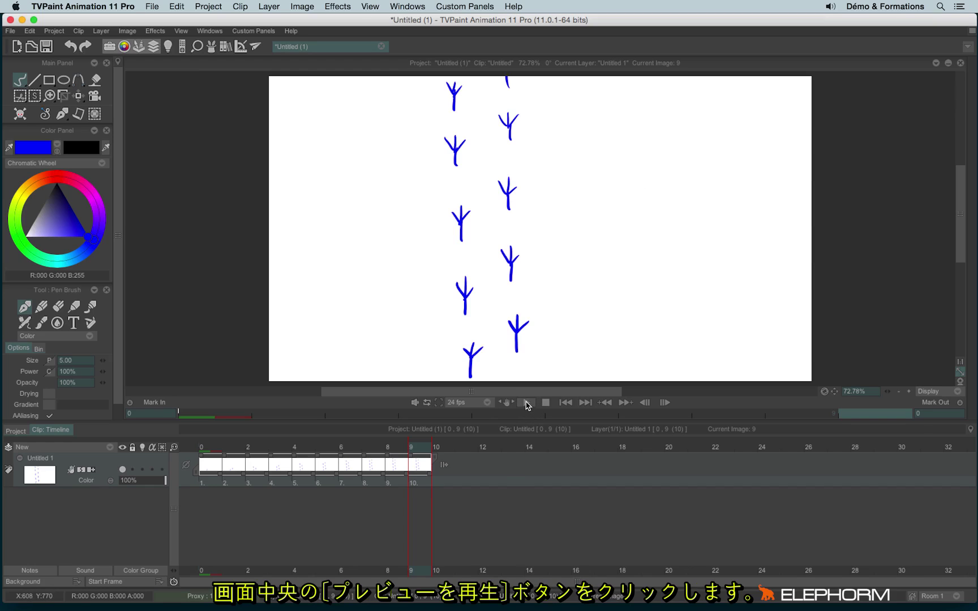
Step: Play the ten-image footprint preview at 24 fps, then stop it
click(525, 403)
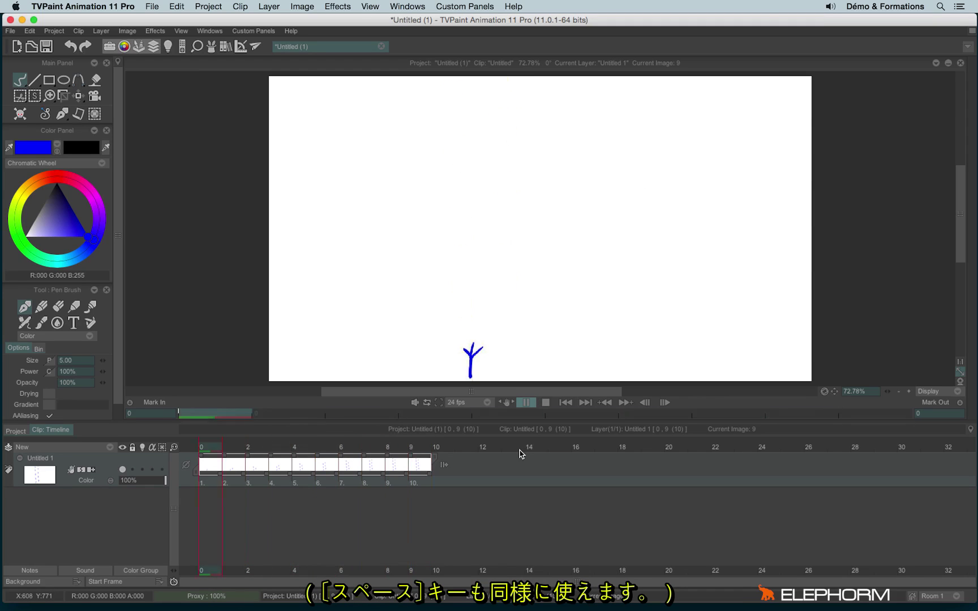
key(space)
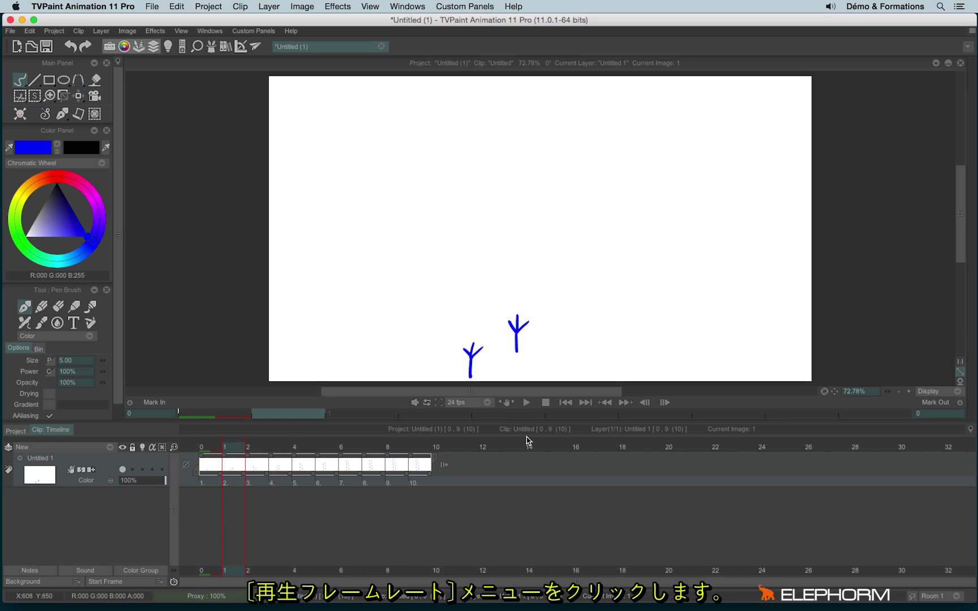
Step: Set the preview rate to 10 fps, play the footprints slowly, then stop
click(466, 403)
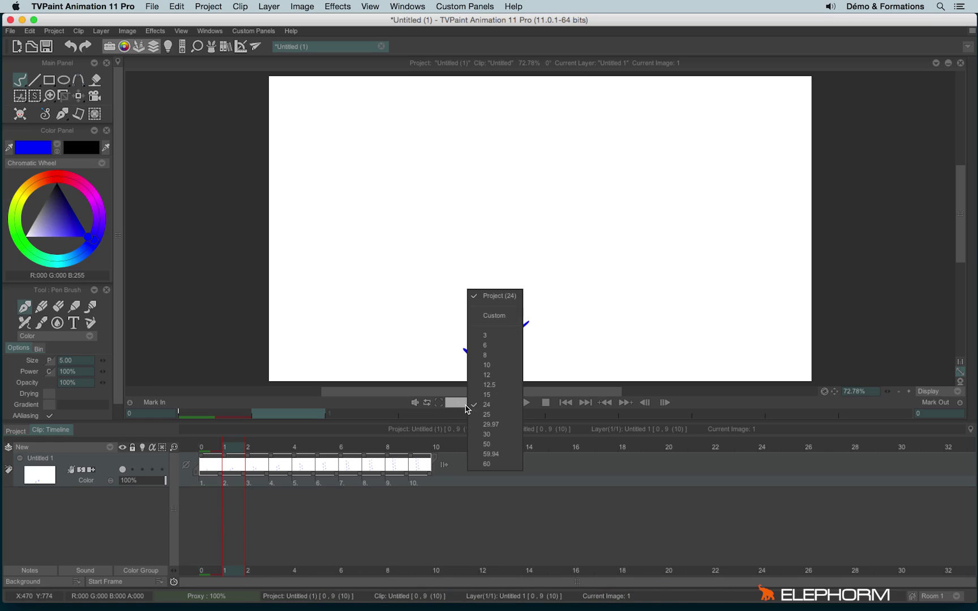
click(504, 367)
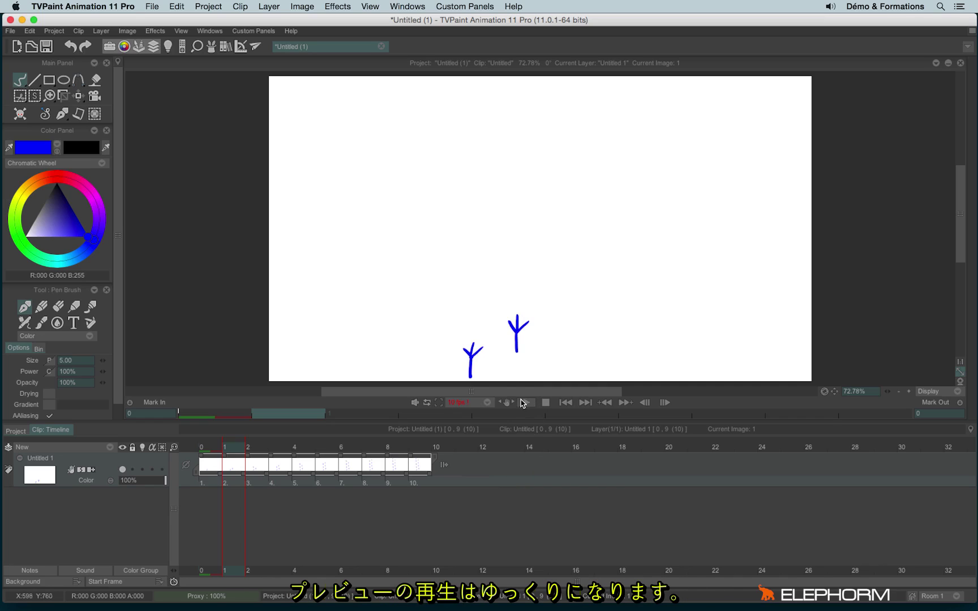
click(527, 402)
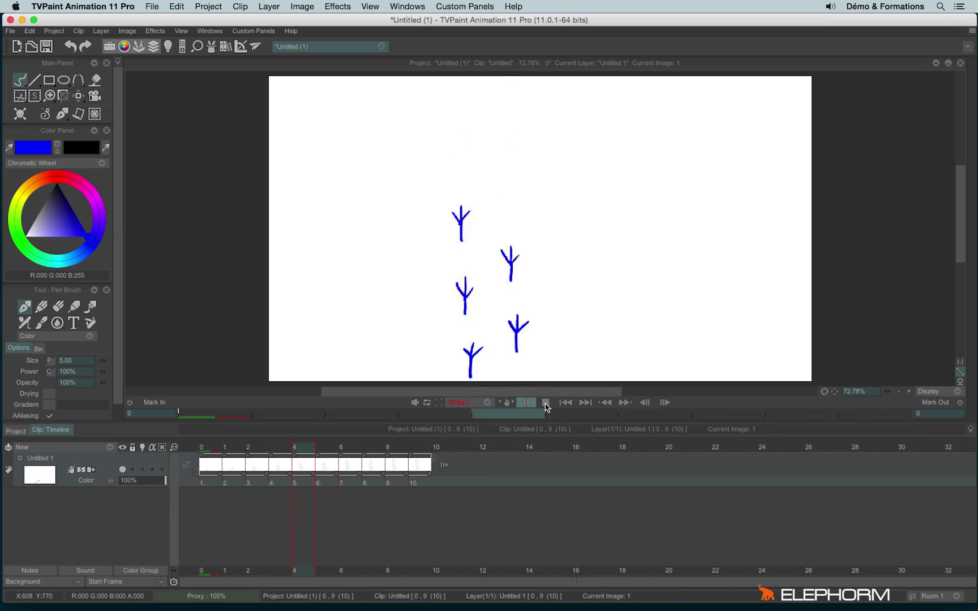
click(527, 403)
click(465, 403)
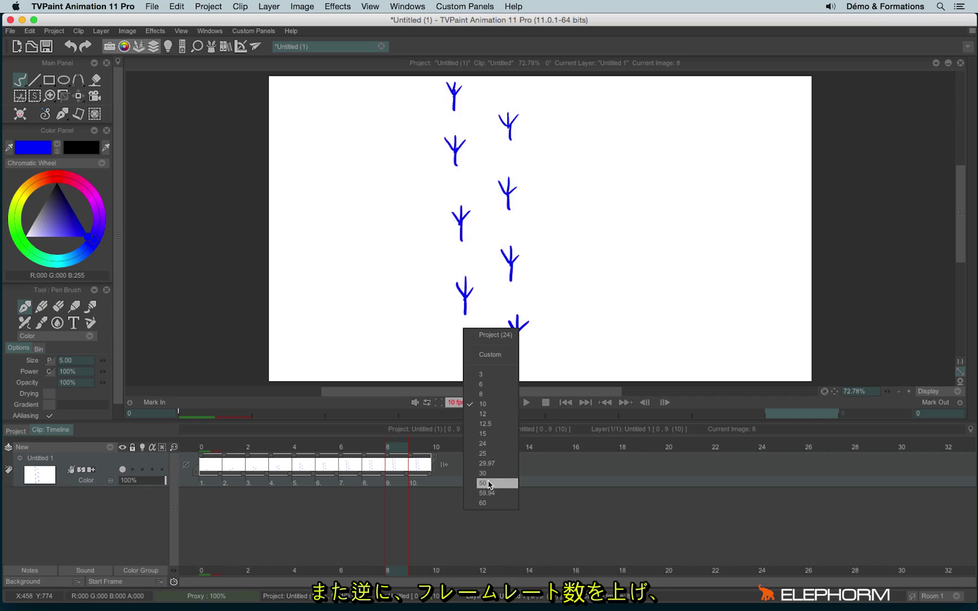
Step: Set the preview rate to 50 fps, play the footprints quickly, then stop
click(493, 483)
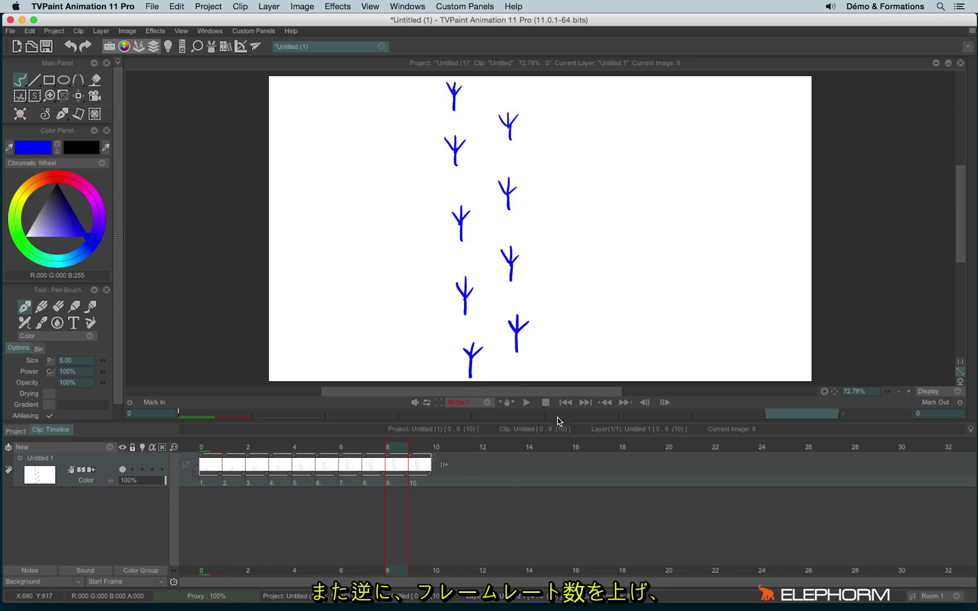
click(526, 403)
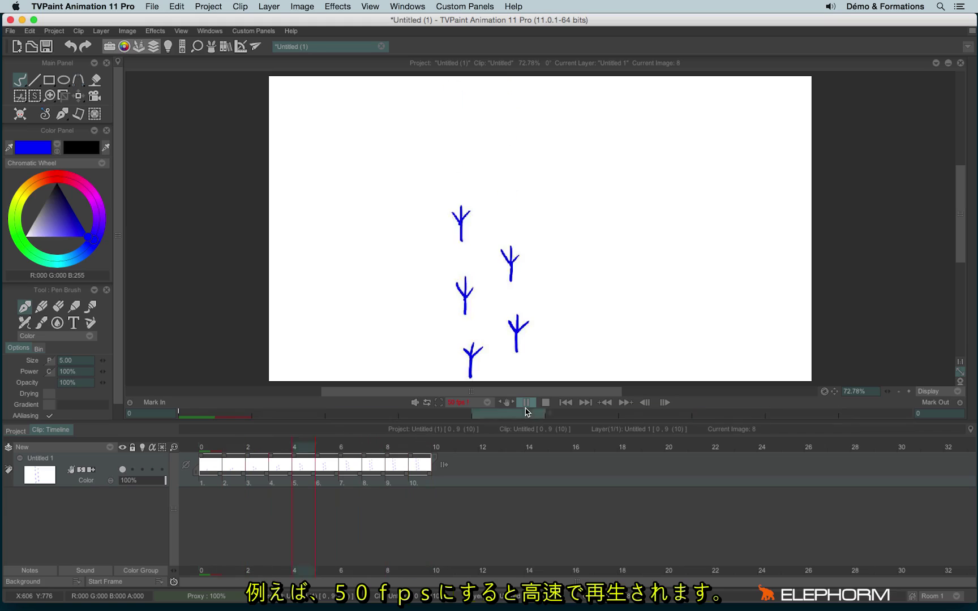
click(546, 404)
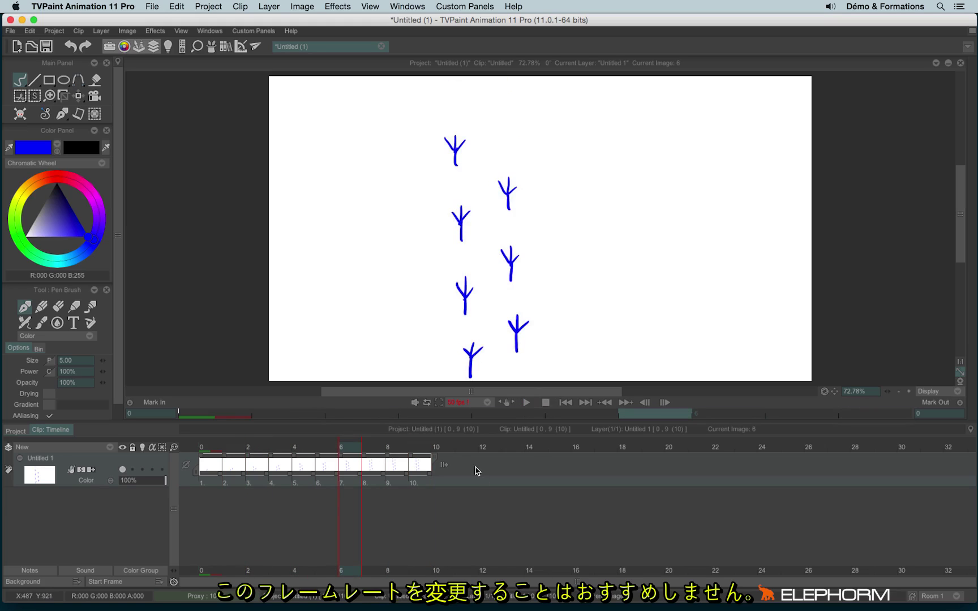
click(462, 405)
click(403, 397)
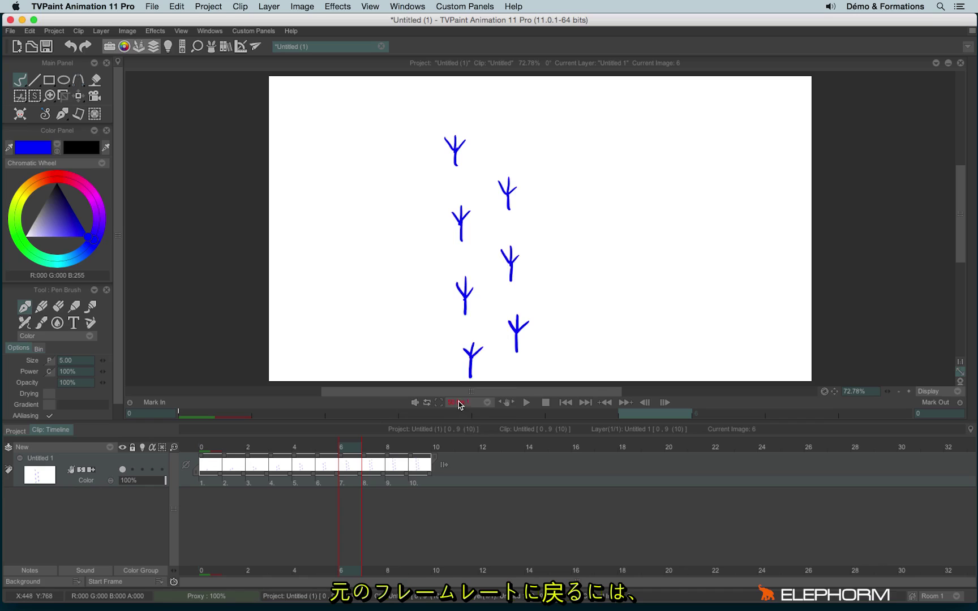
Step: Choose Project (24) as the preview frame rate
click(461, 404)
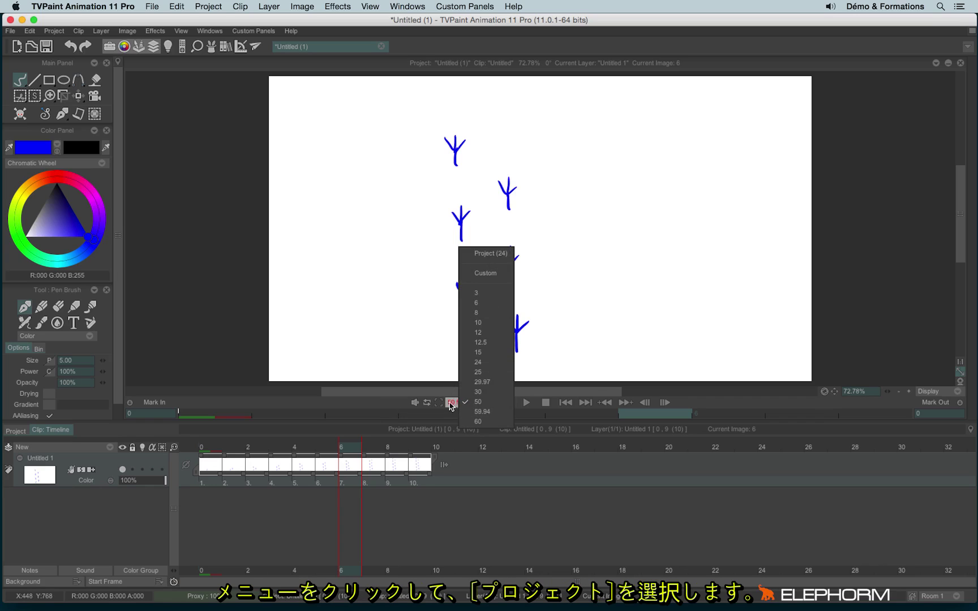
click(506, 257)
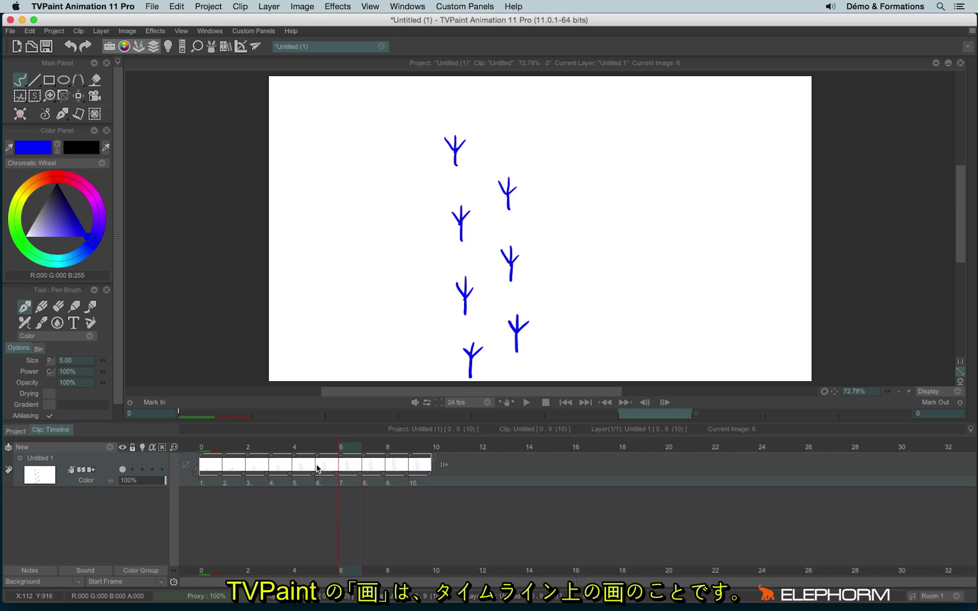
Step: Step past the clip through empty frames to frames 14 and 18
click(487, 449)
click(532, 449)
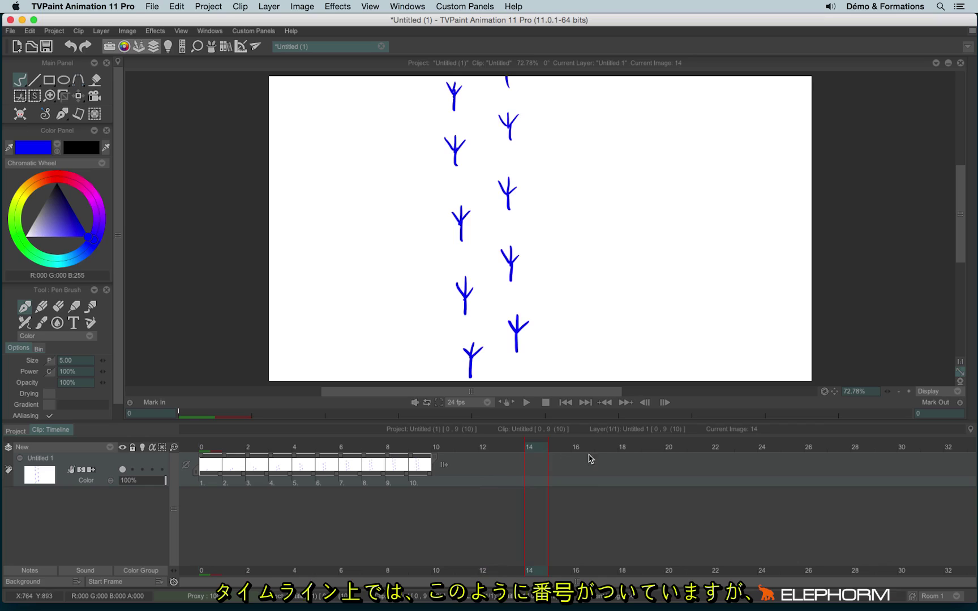
click(579, 448)
click(625, 448)
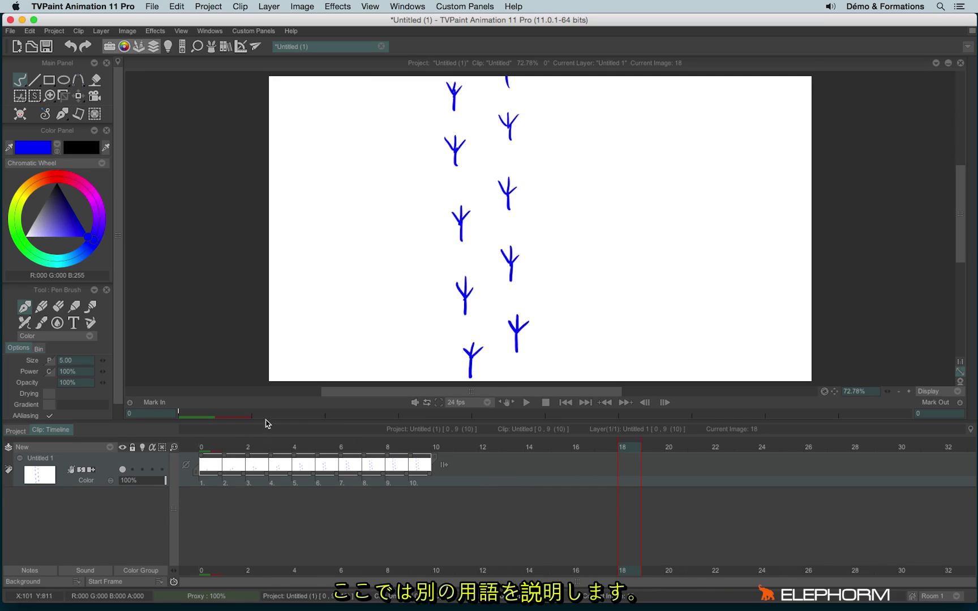
Step: Return into the clip, viewing frame 4, then 7, then 4 again
click(298, 453)
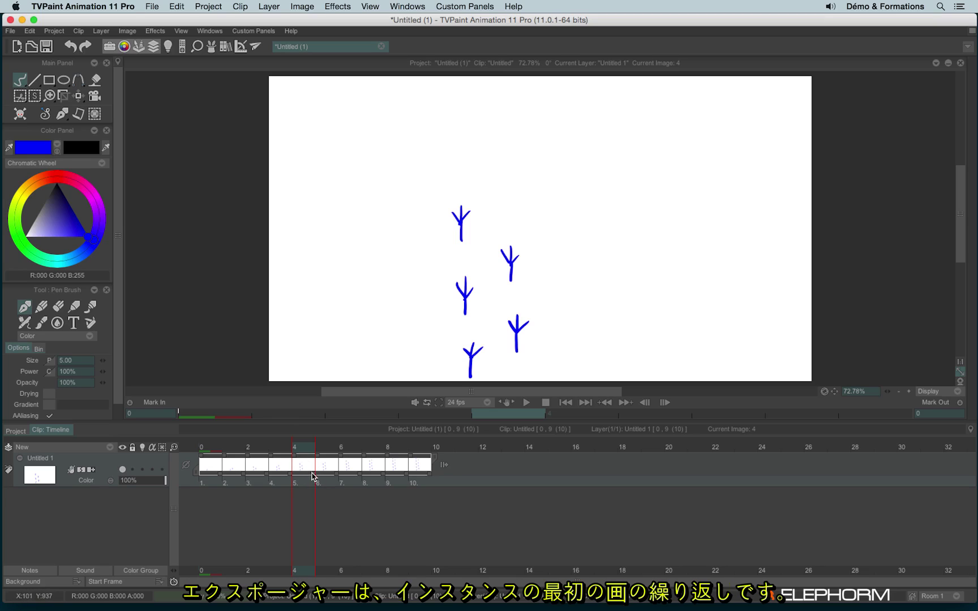
click(364, 465)
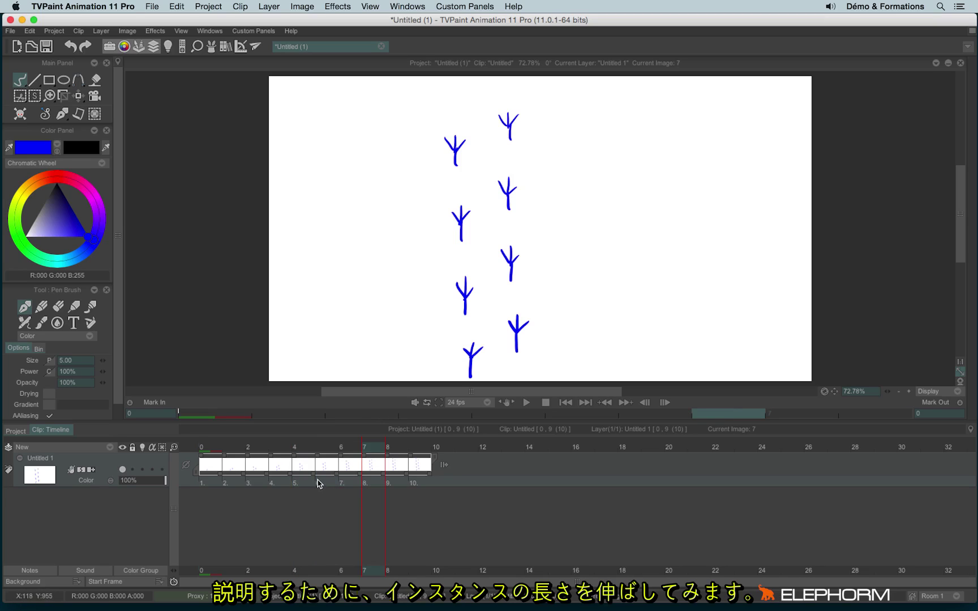
click(305, 452)
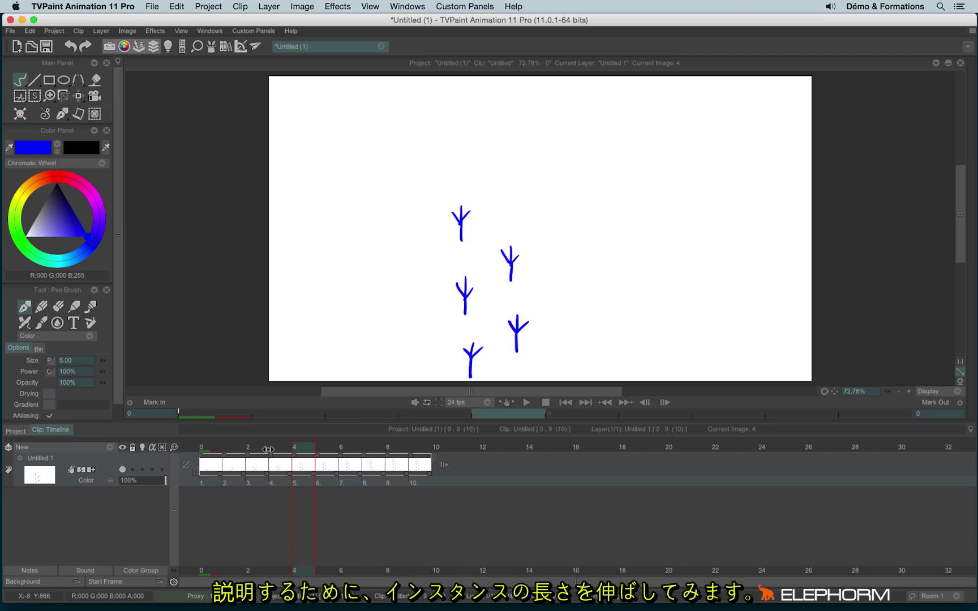
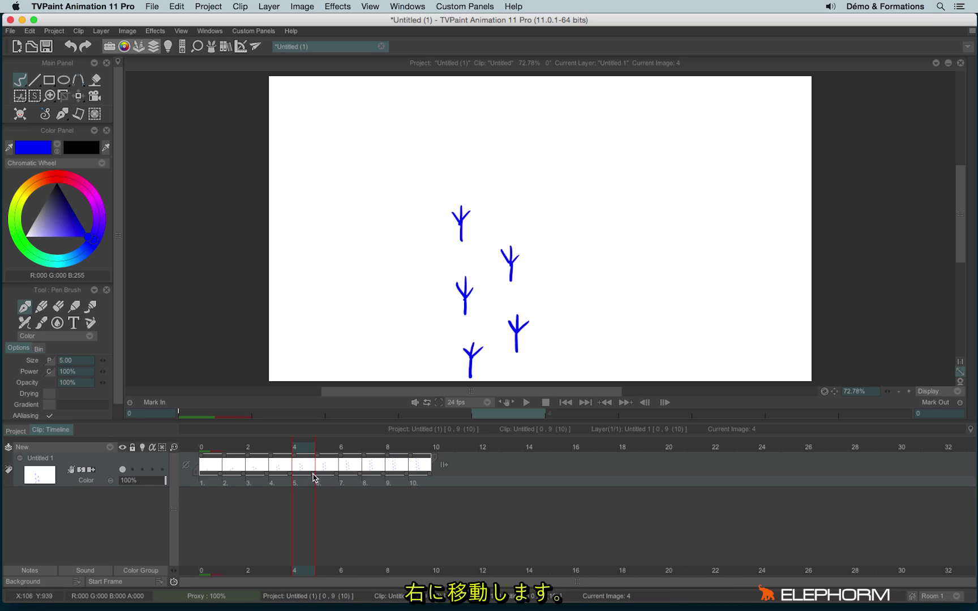
Step: Move image 6 to frame 15 so drawing 5 holds longer, then scrub to check
drag(314, 475, 544, 478)
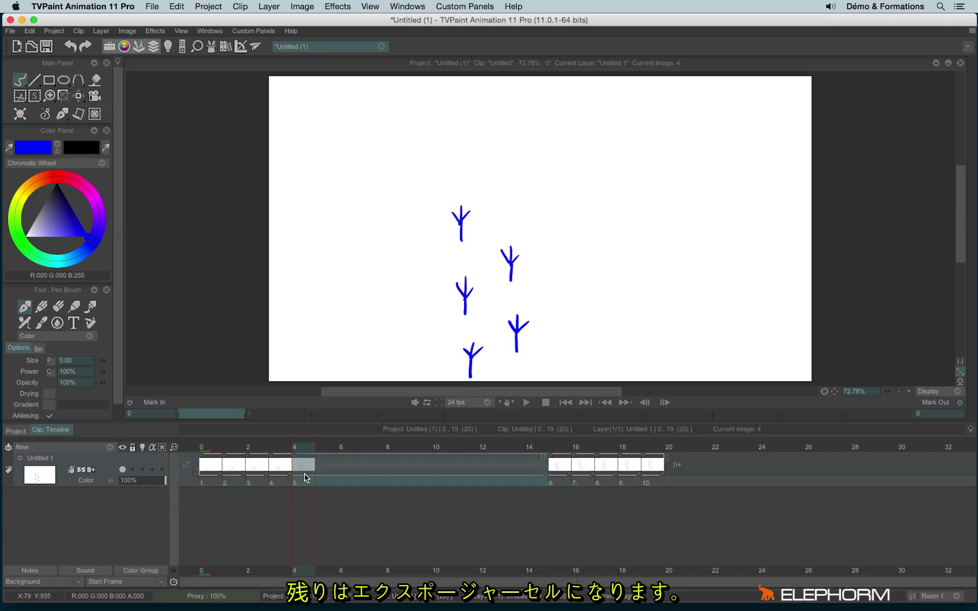
click(318, 447)
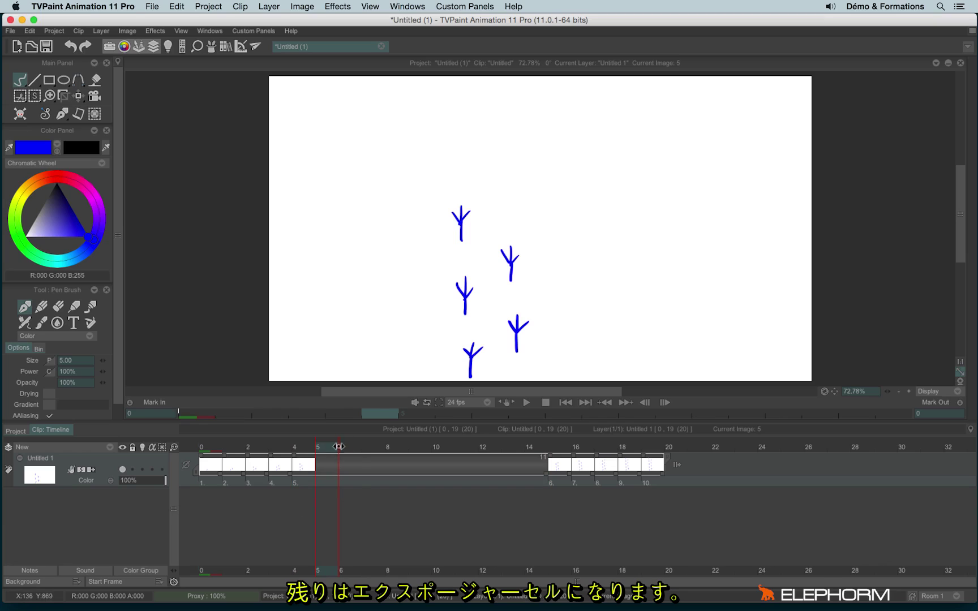
mouse_move(339, 447)
mouse_down()
mouse_move(459, 448)
mouse_move(318, 448)
mouse_up()
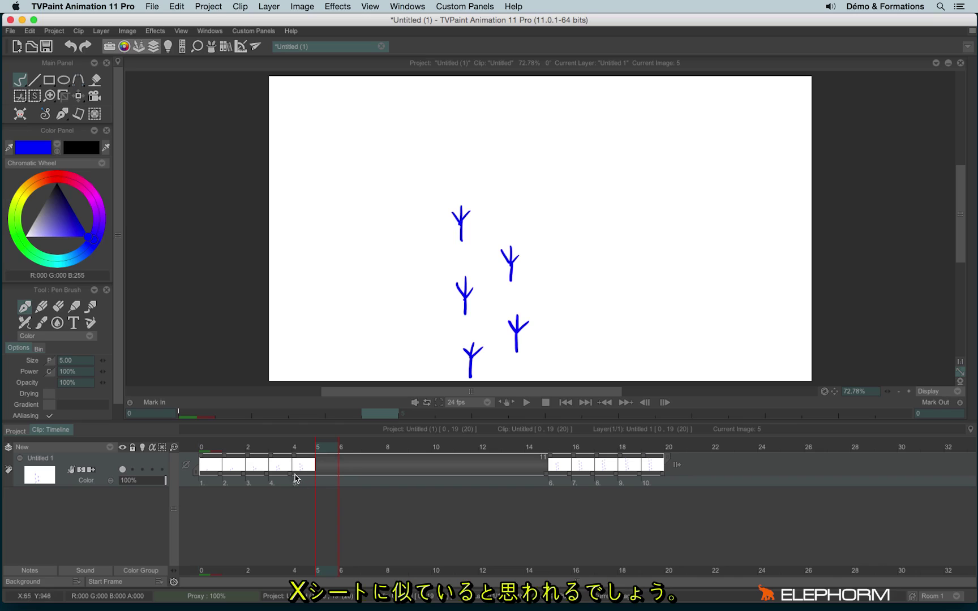
Step: Retime drawings 3, 4 and 5 so each holds across several frames
drag(303, 464, 444, 465)
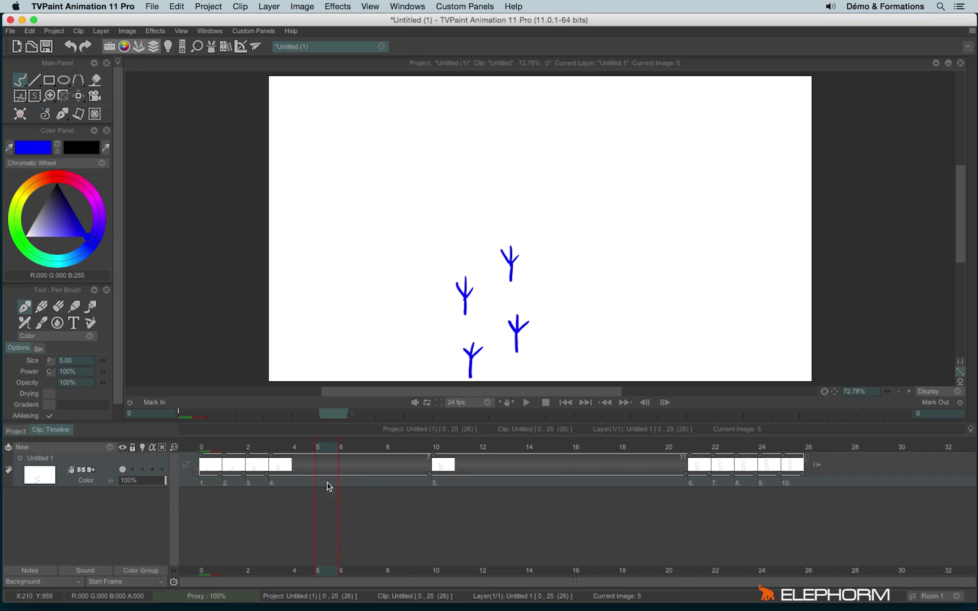
drag(280, 464, 397, 465)
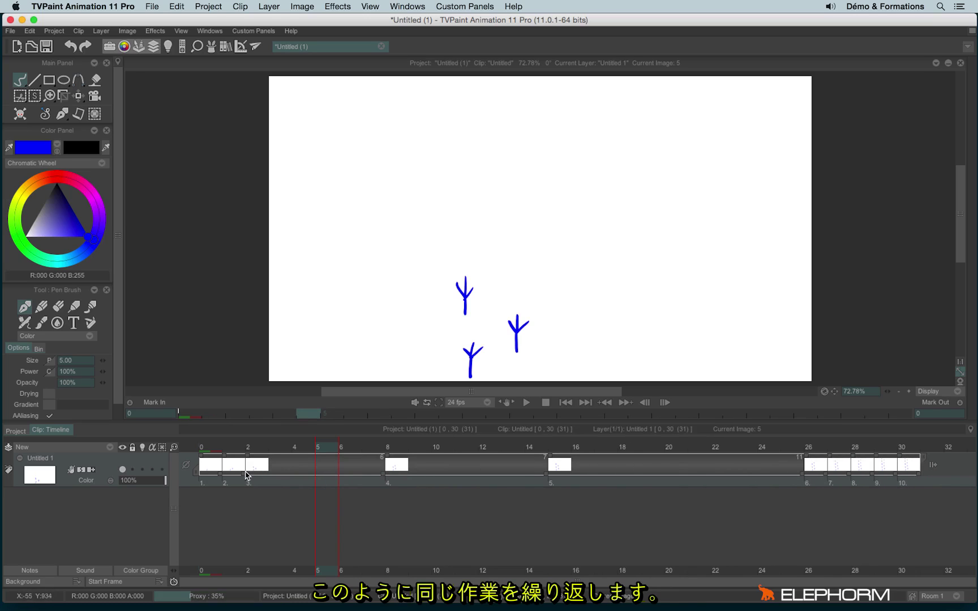
drag(257, 466, 398, 465)
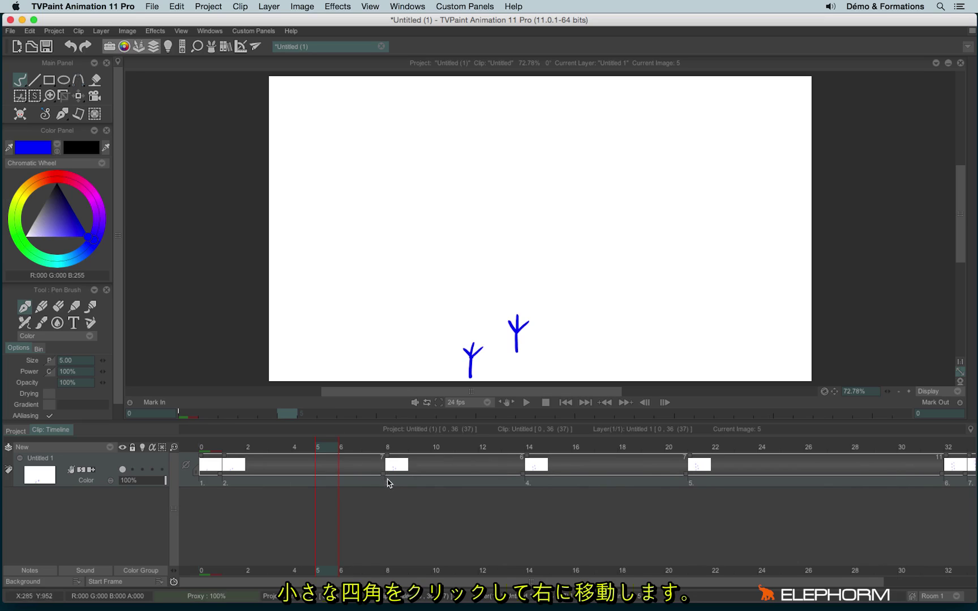
drag(384, 475, 340, 475)
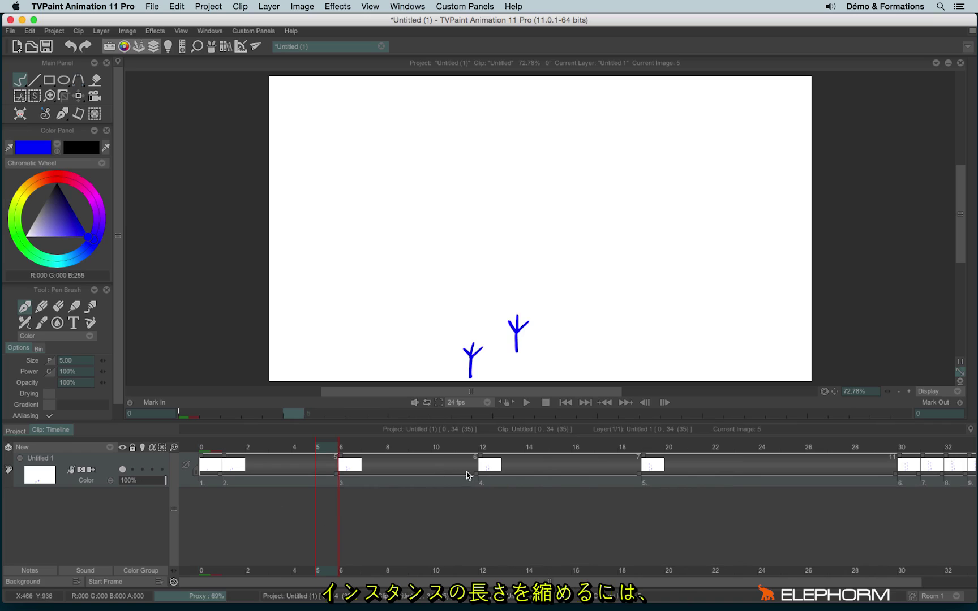
drag(478, 476, 808, 469)
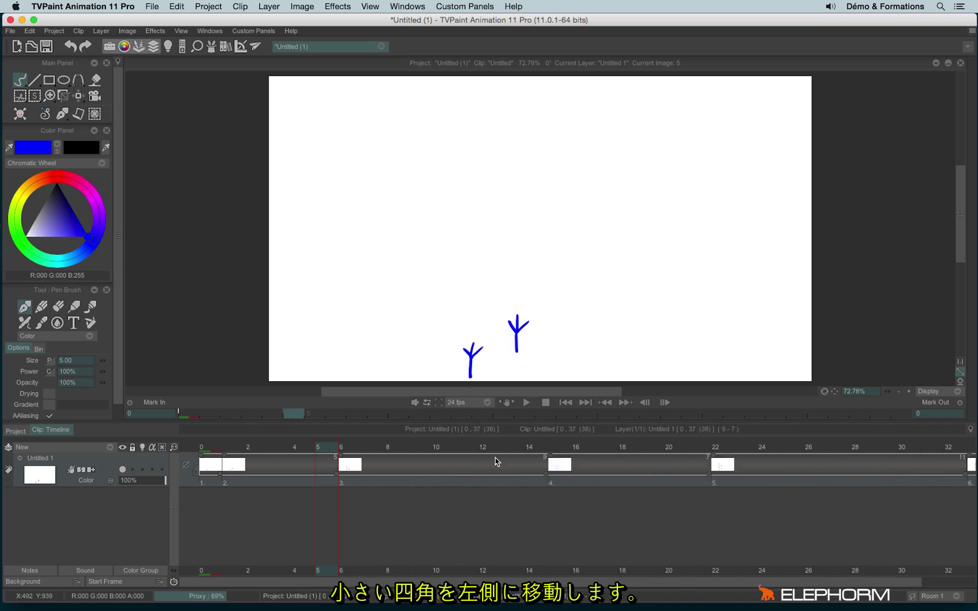
mouse_move(809, 468)
mouse_down()
mouse_move(425, 474)
mouse_move(466, 475)
mouse_up()
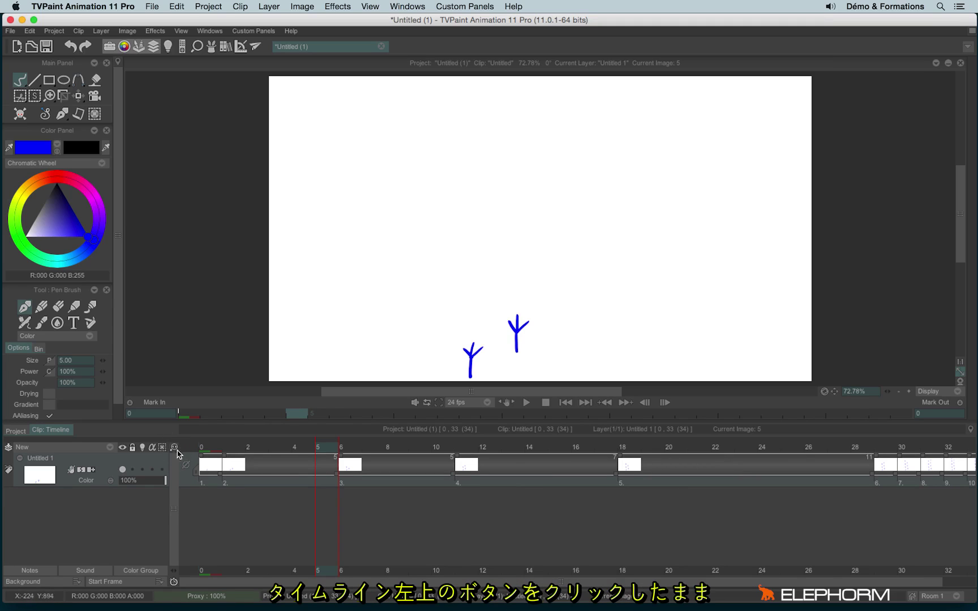
Step: Adjust the timeline zoom until the full 34-frame footprint clip fits in view
drag(175, 449, 159, 452)
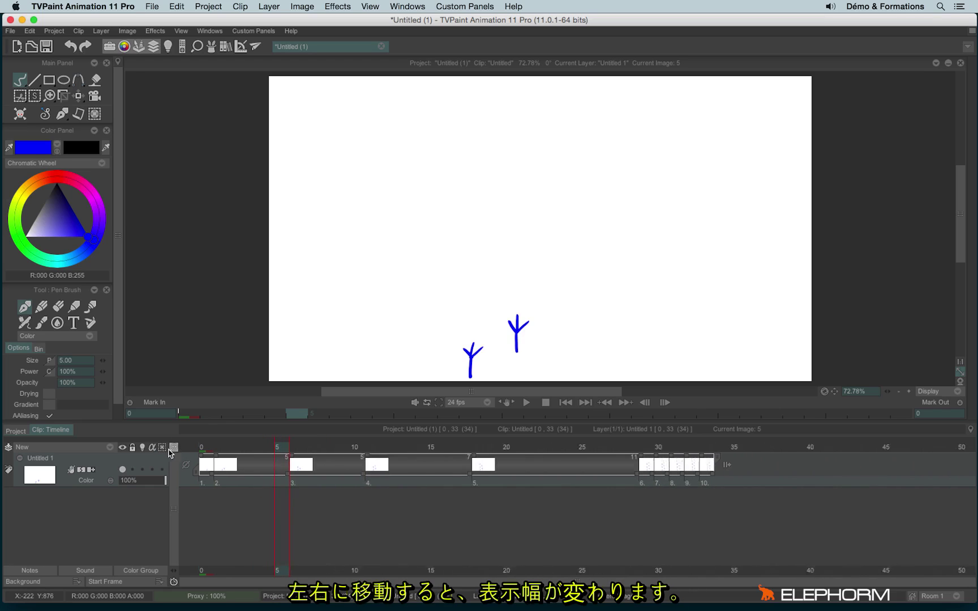
mouse_move(159, 451)
mouse_down()
mouse_move(254, 454)
mouse_move(170, 450)
mouse_up()
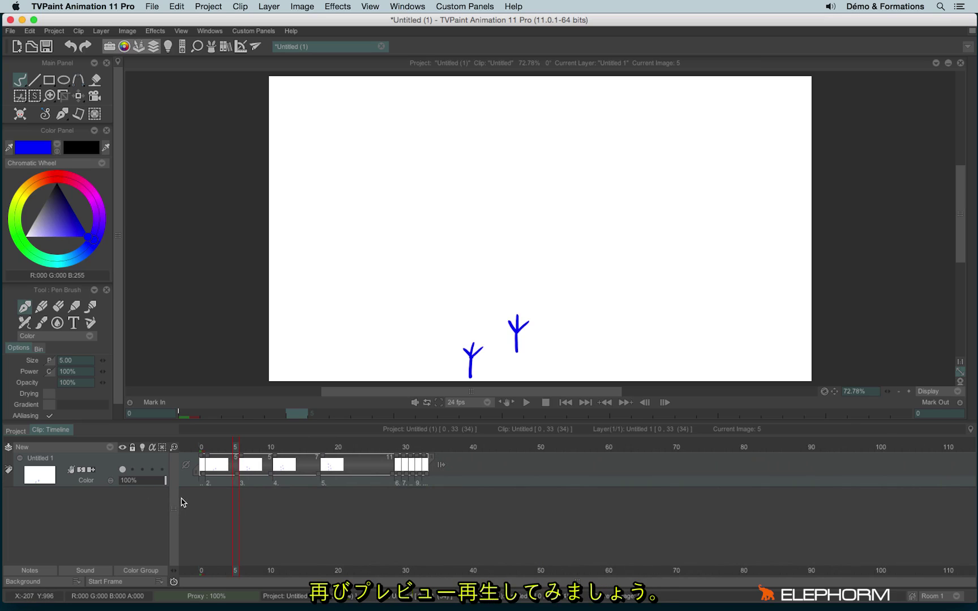
click(526, 403)
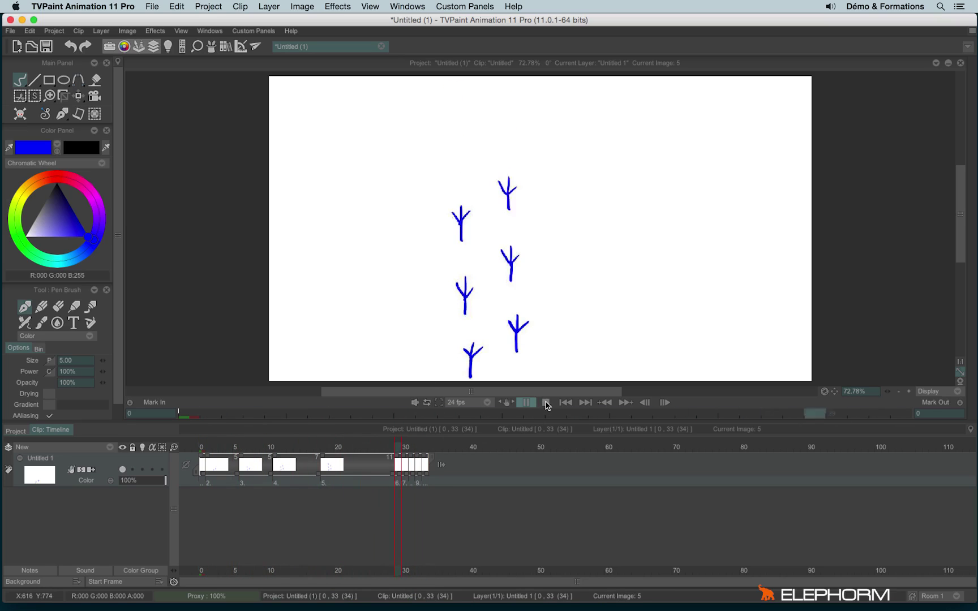
click(545, 403)
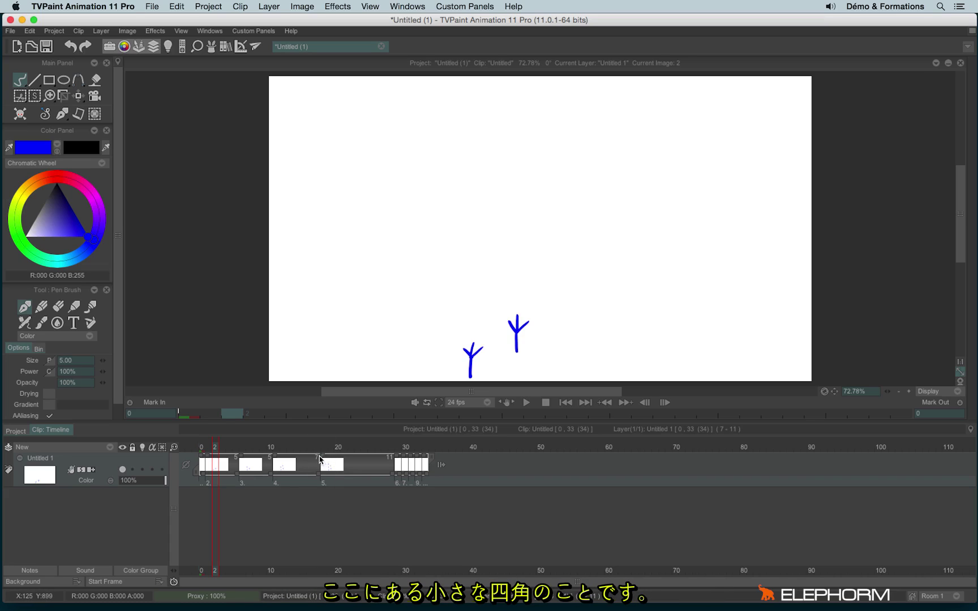
Step: Extend drawing 4's hold by moving drawing 5 later, undo an overwrite, then go to frame 34
mouse_move(321, 461)
mouse_down()
mouse_move(359, 465)
mouse_move(336, 477)
mouse_move(317, 468)
mouse_up()
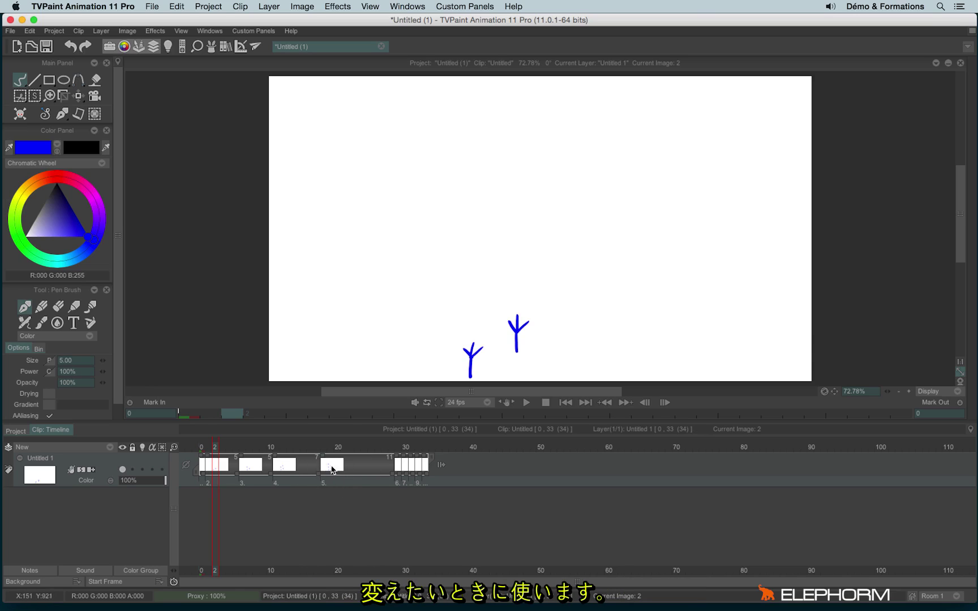
drag(323, 459, 340, 481)
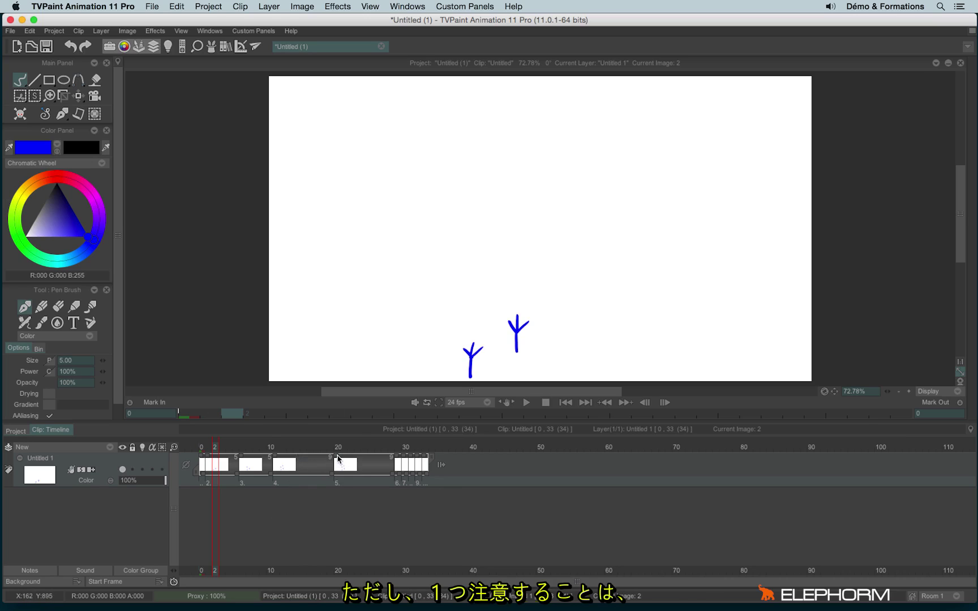
drag(335, 460, 209, 473)
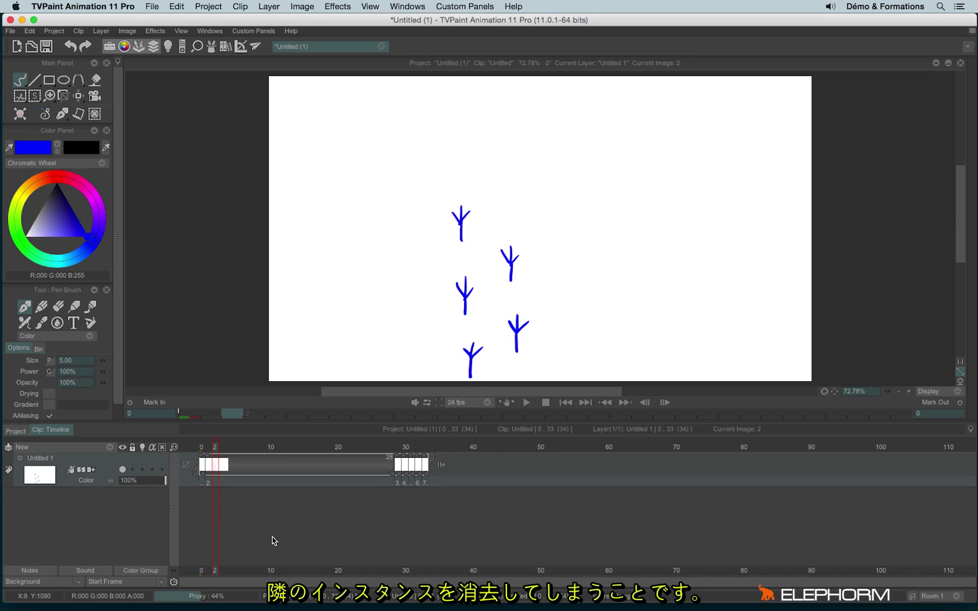
key(super+z)
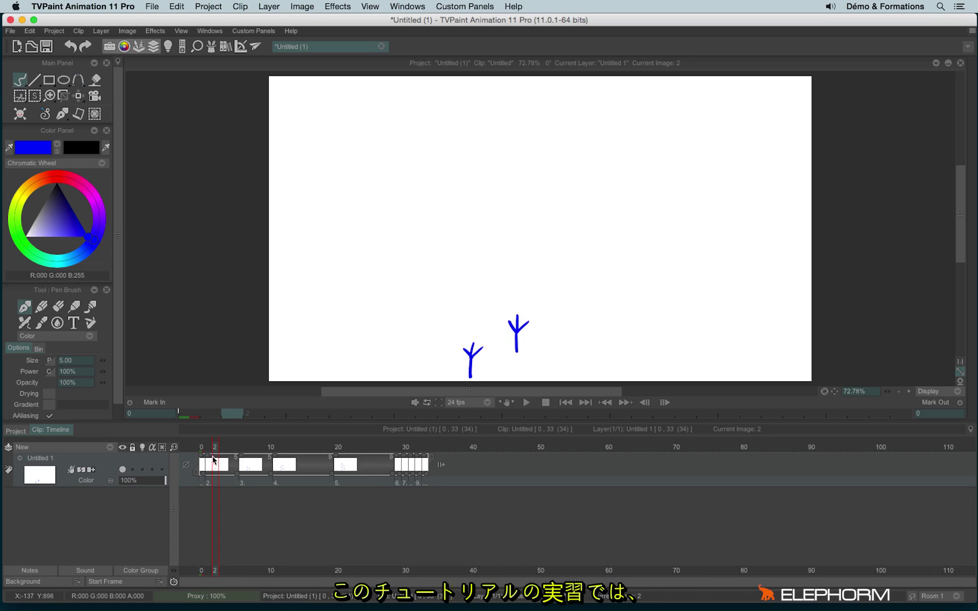
drag(217, 448, 309, 460)
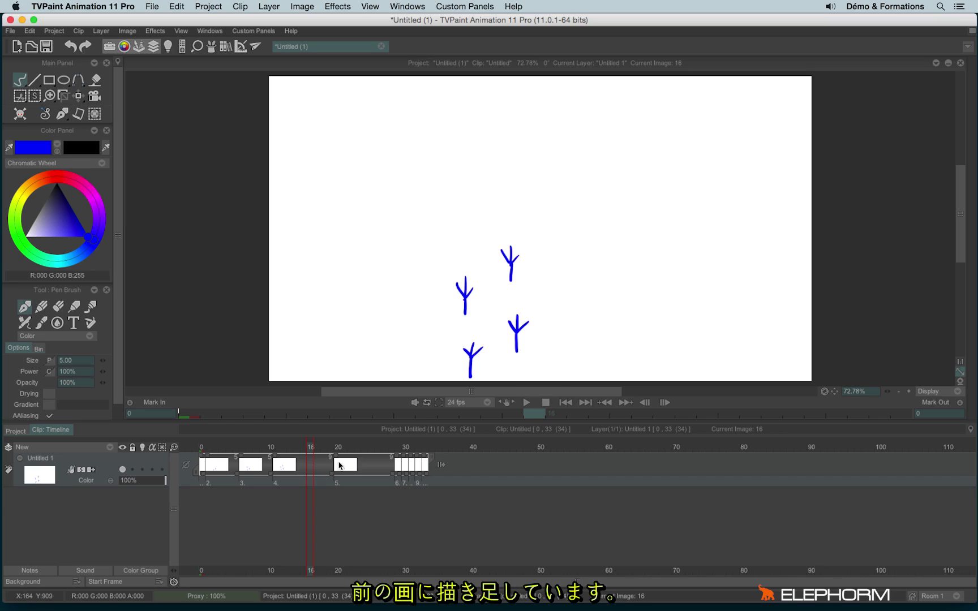
click(433, 456)
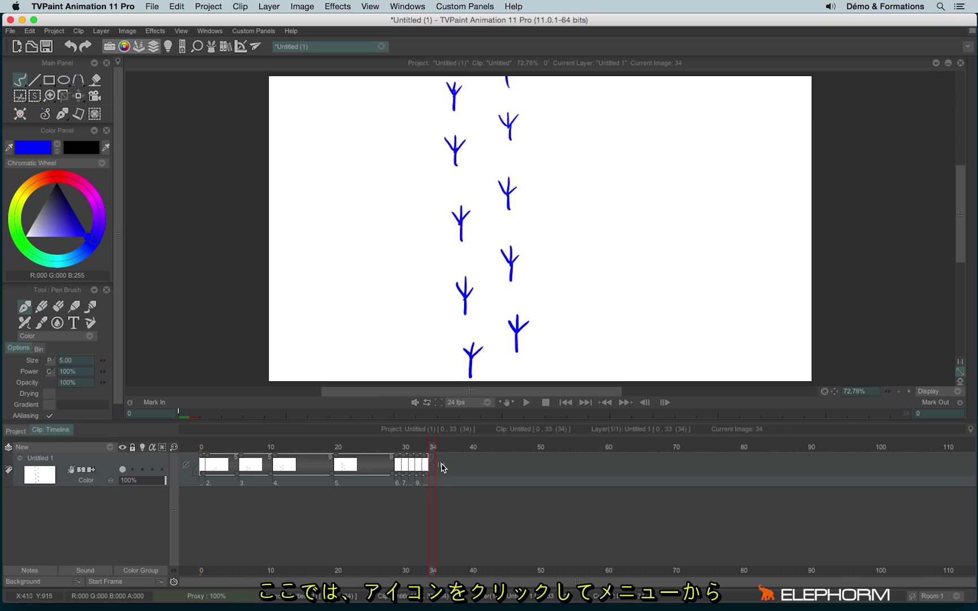
Step: Set the layer to show nothing after its last frame, after trying the hold option
click(442, 468)
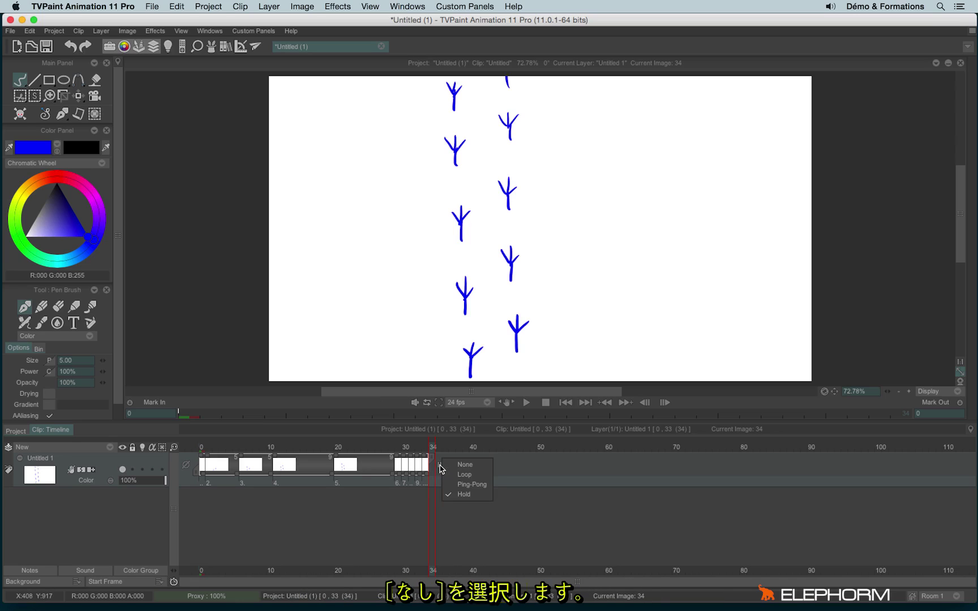
click(481, 469)
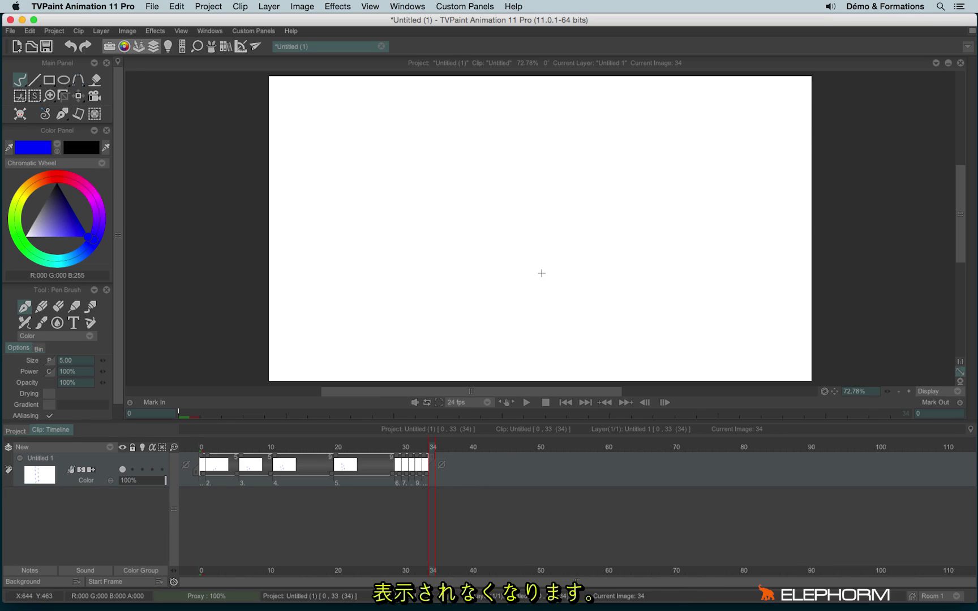
click(441, 464)
click(467, 484)
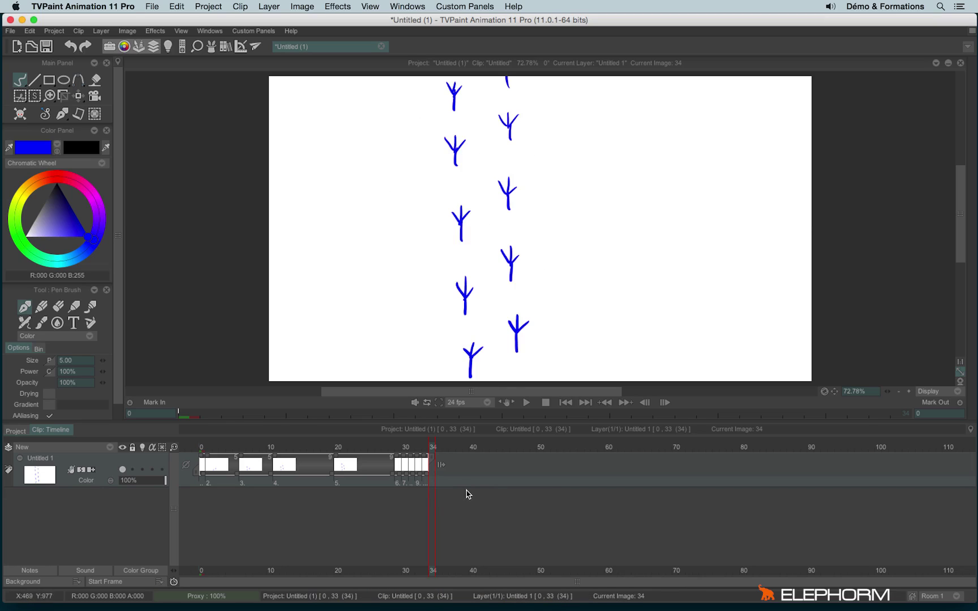
click(442, 467)
click(462, 494)
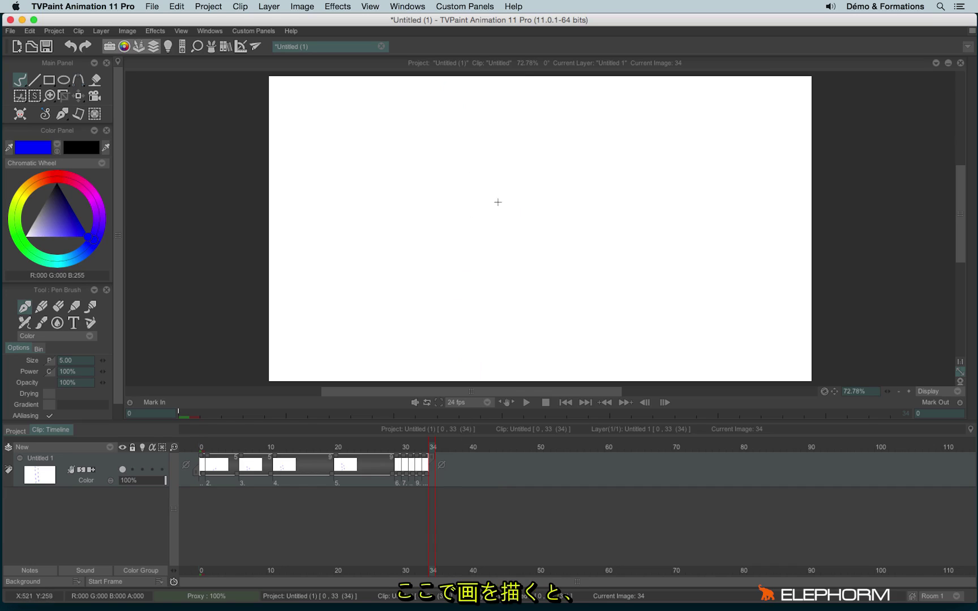
Step: Draw blue circles on new images at the layer's end, flipping back to compare
drag(486, 135, 427, 187)
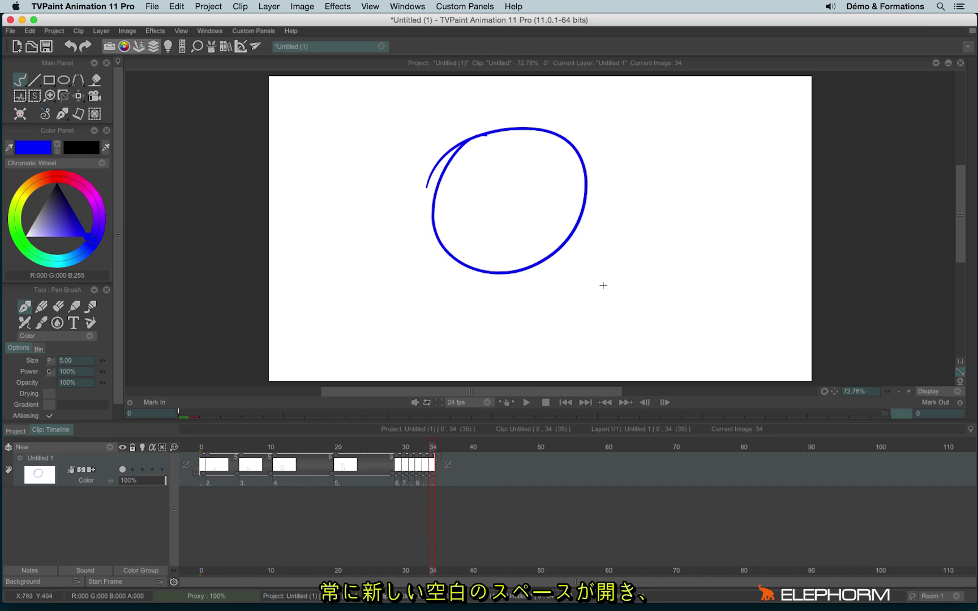
key(Right)
drag(622, 154, 561, 195)
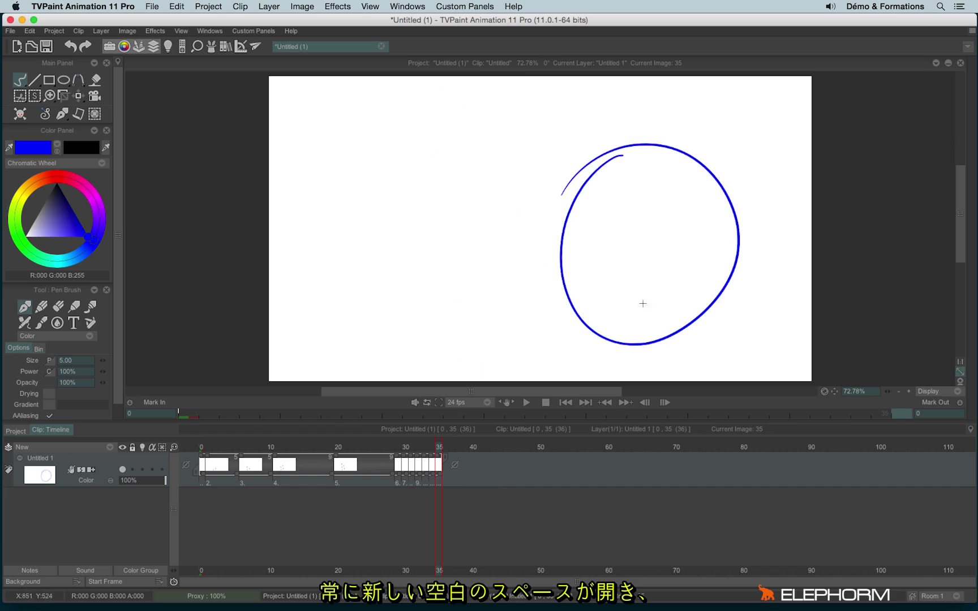
key(Left)
key(Right)
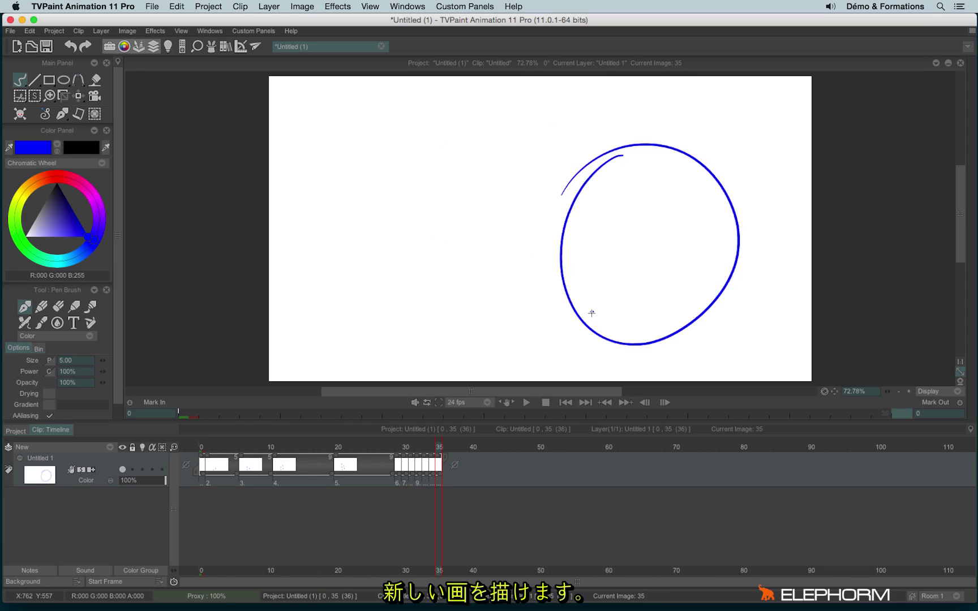
key(Right)
drag(482, 151, 401, 229)
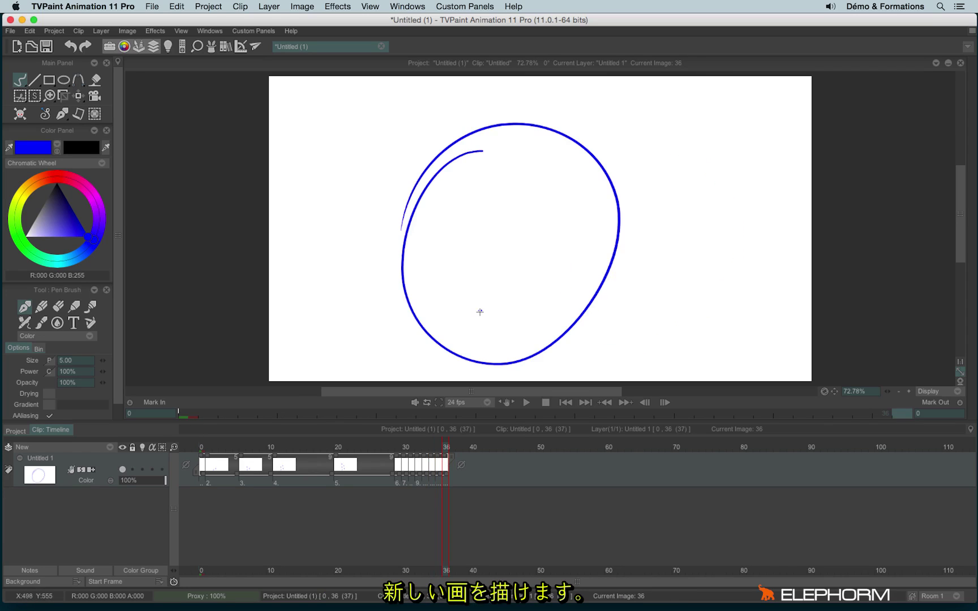
key(Right)
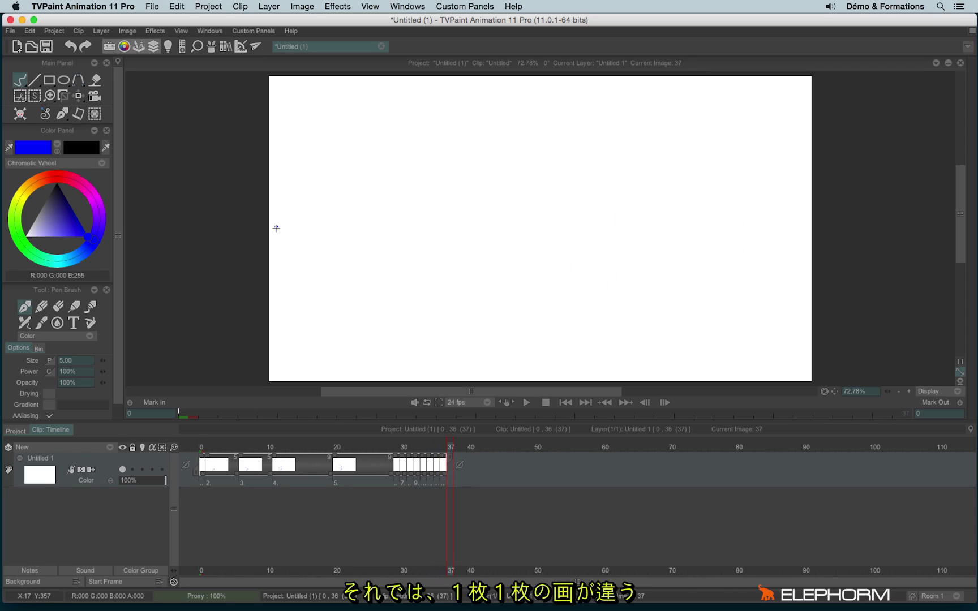
Step: Delete the footprint layer from its right-click menu and return to frame 0
right_click(96, 464)
mouse_move(138, 447)
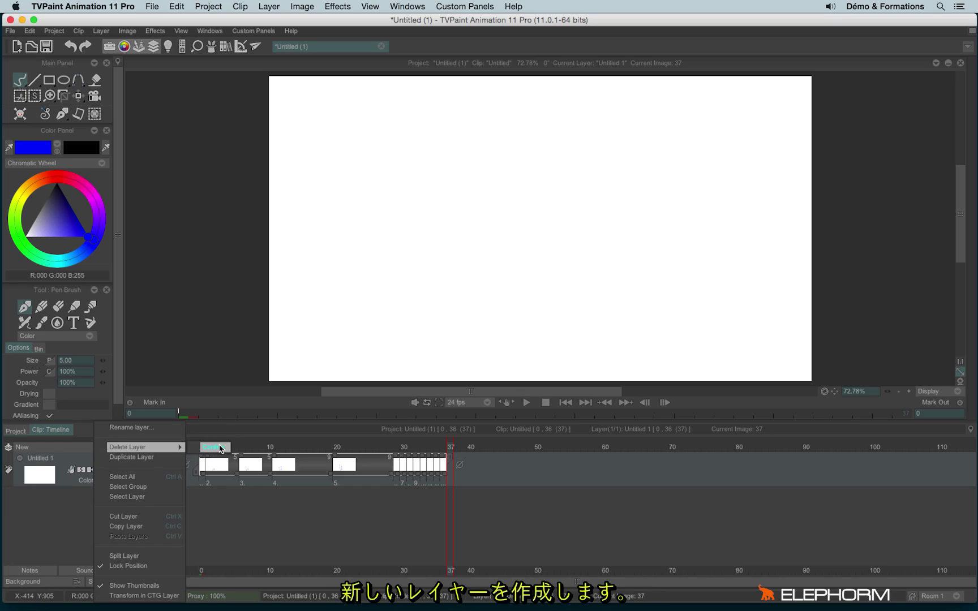
click(221, 450)
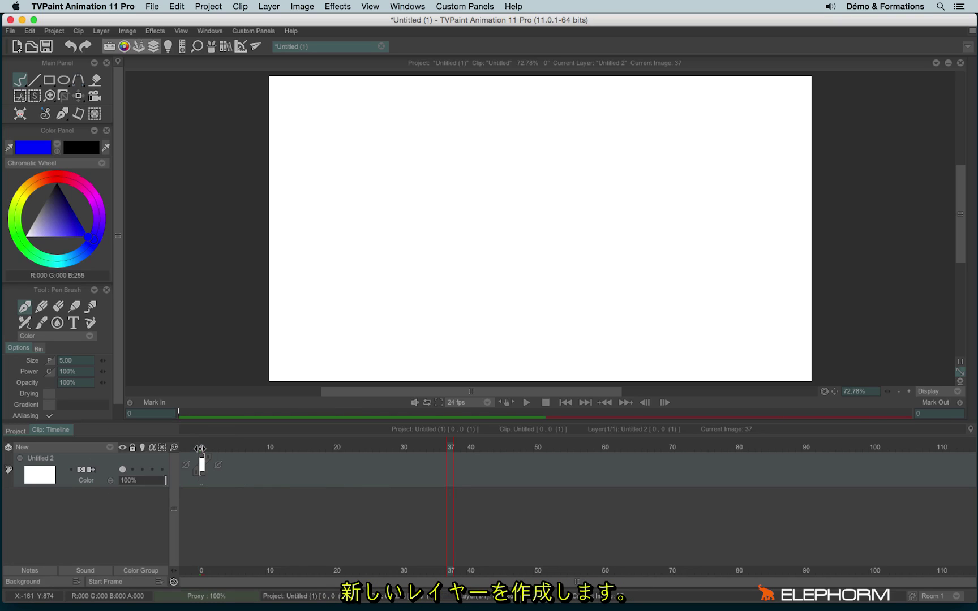
click(200, 448)
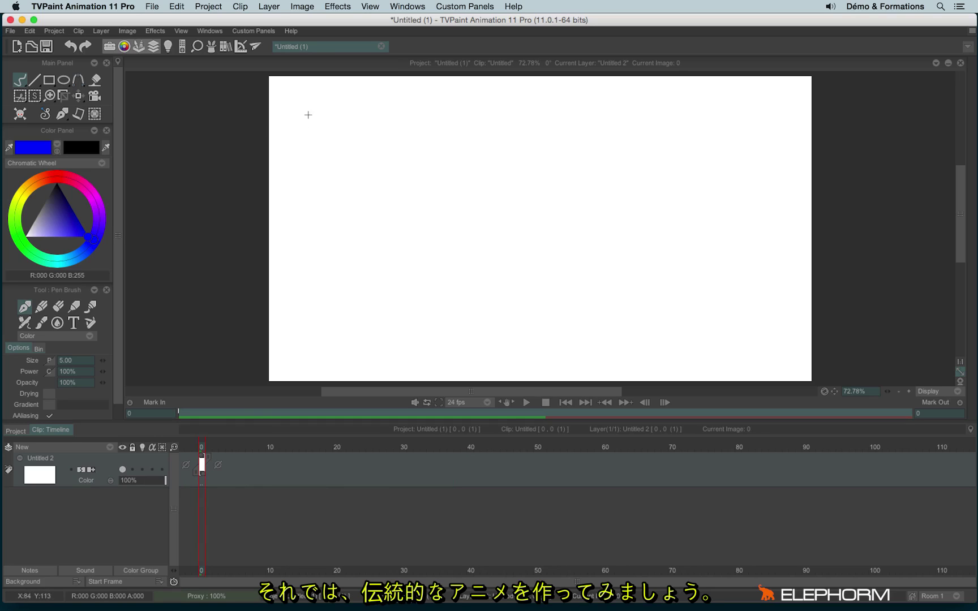
Step: Draw the ball near the top-left on frame 0, then settle on frame 1
mouse_move(304, 94)
mouse_down()
mouse_move(275, 143)
mouse_move(333, 161)
mouse_move(353, 114)
mouse_move(319, 91)
mouse_up()
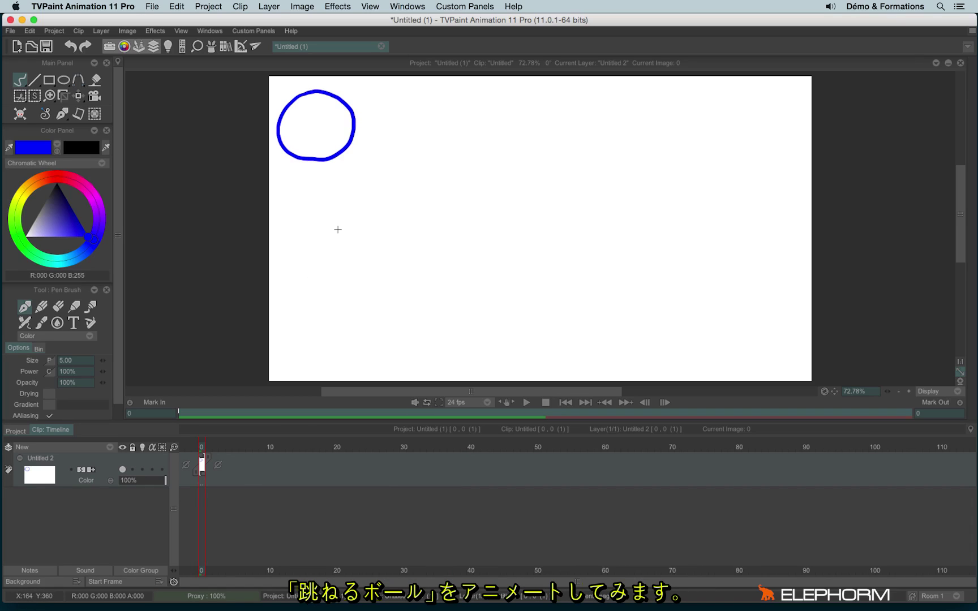
key(Right)
key(Left)
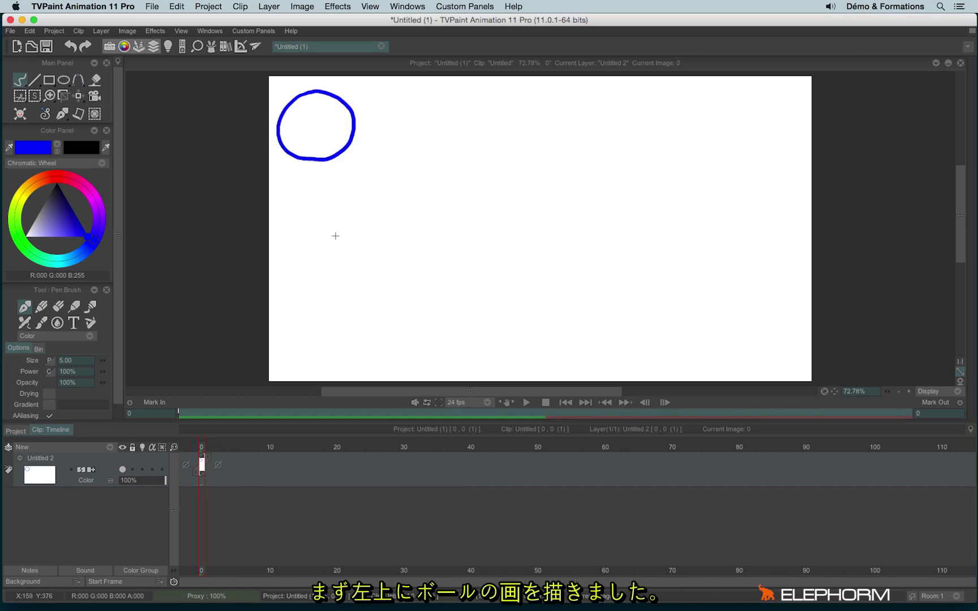
key(Right)
key(Left)
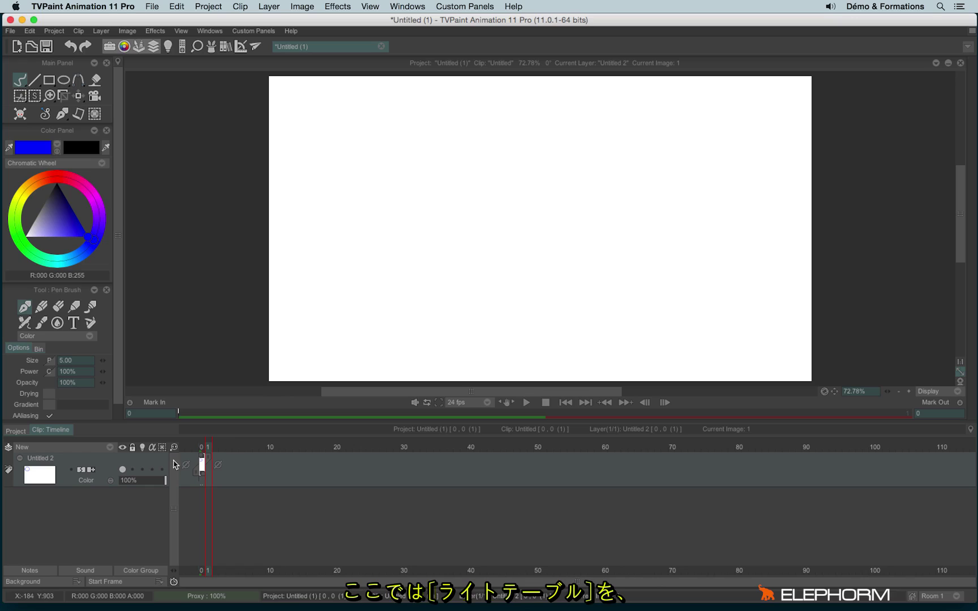
Step: Turn on Light Table and draw the ball falling step by step toward the canvas bottom
click(142, 472)
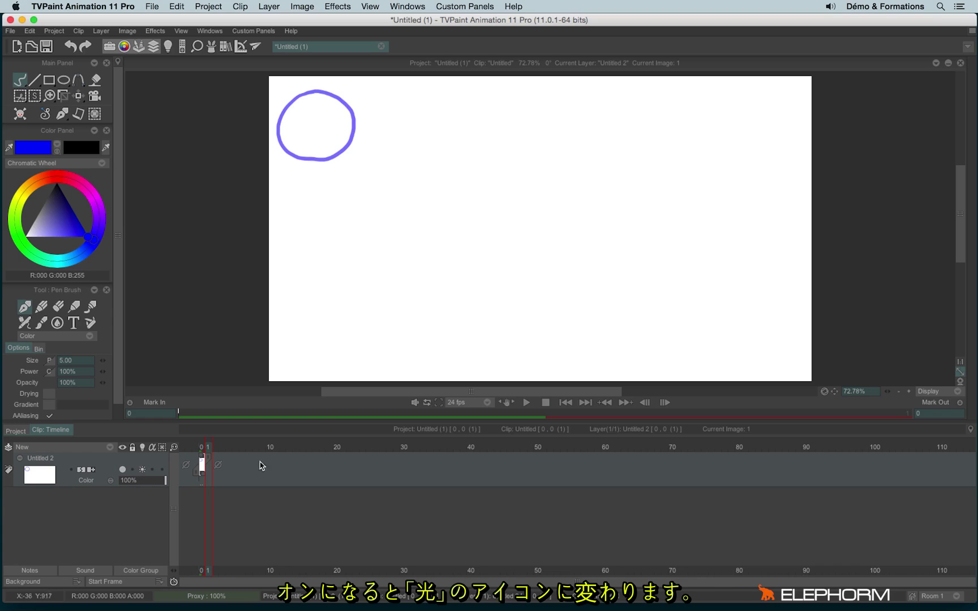
key(Insert)
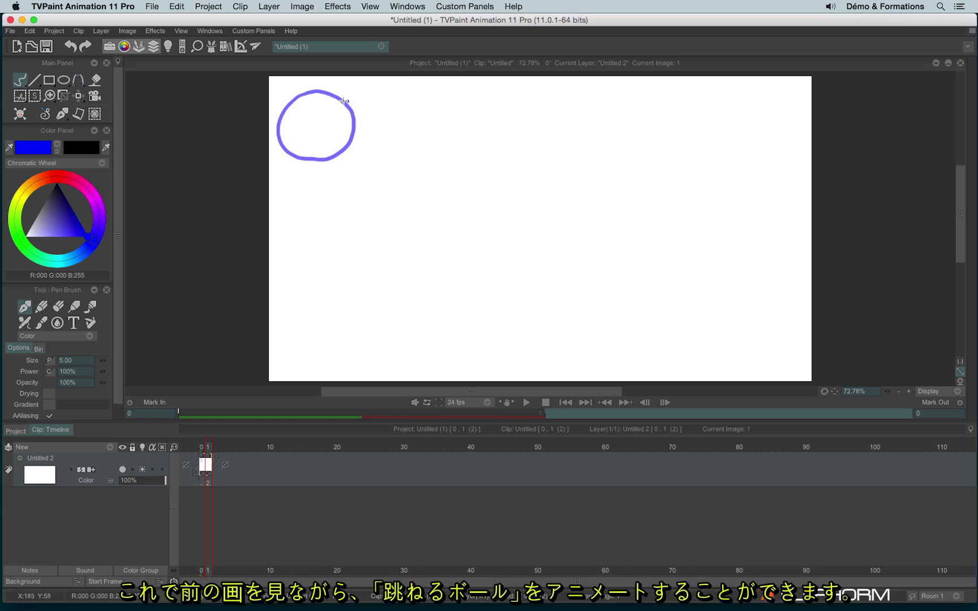
mouse_move(348, 100)
mouse_down()
mouse_move(377, 142)
mouse_move(347, 101)
mouse_up()
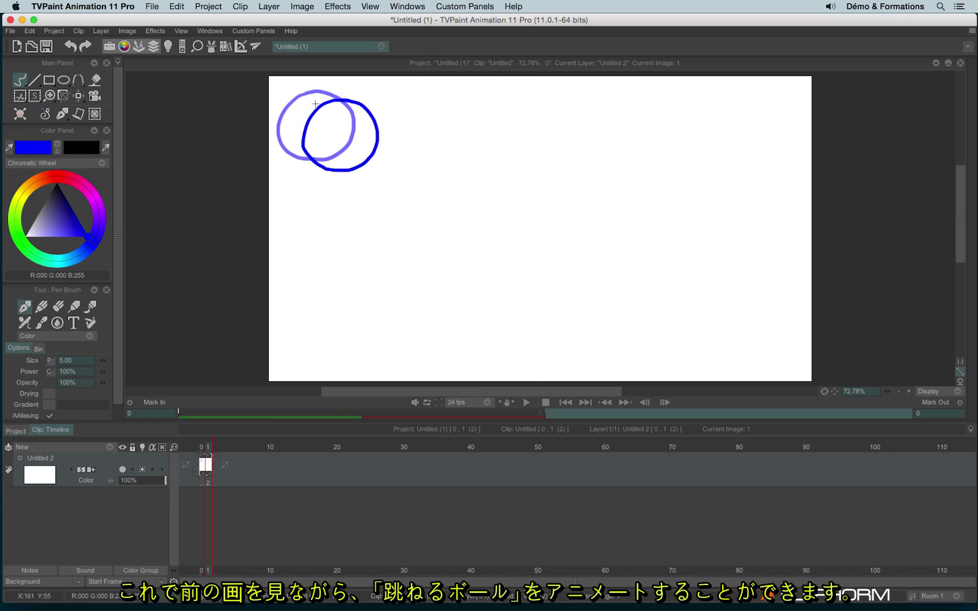
key(Right)
key(Insert)
mouse_move(388, 128)
mouse_down()
mouse_move(409, 146)
mouse_move(389, 128)
mouse_up()
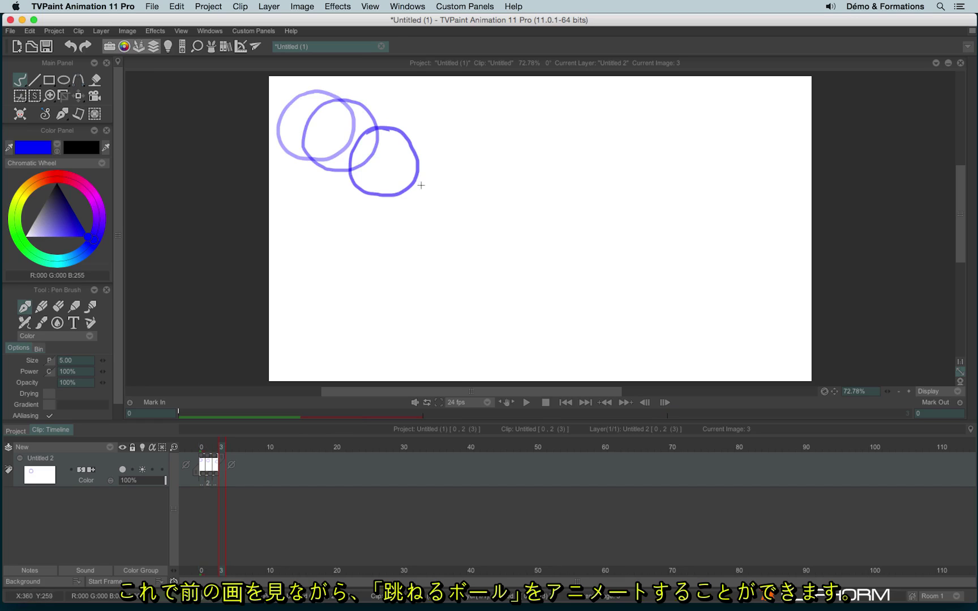
key(Insert)
mouse_move(430, 174)
mouse_down()
mouse_move(389, 200)
mouse_move(416, 169)
mouse_up()
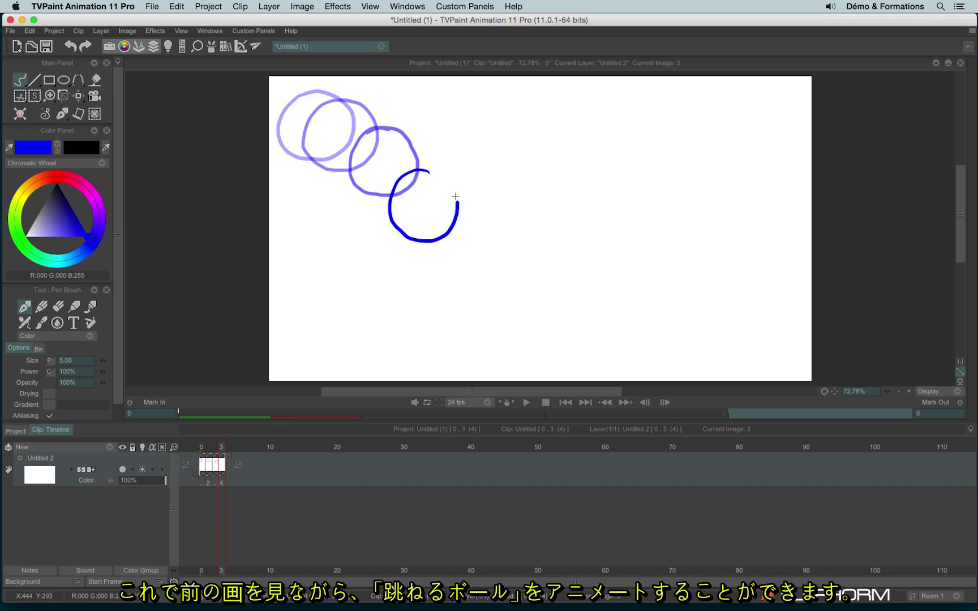
key(Right)
Step: Draw the squashed ball at the bottom, then two rebound positions rising to the right
key(Insert)
drag(459, 252, 433, 248)
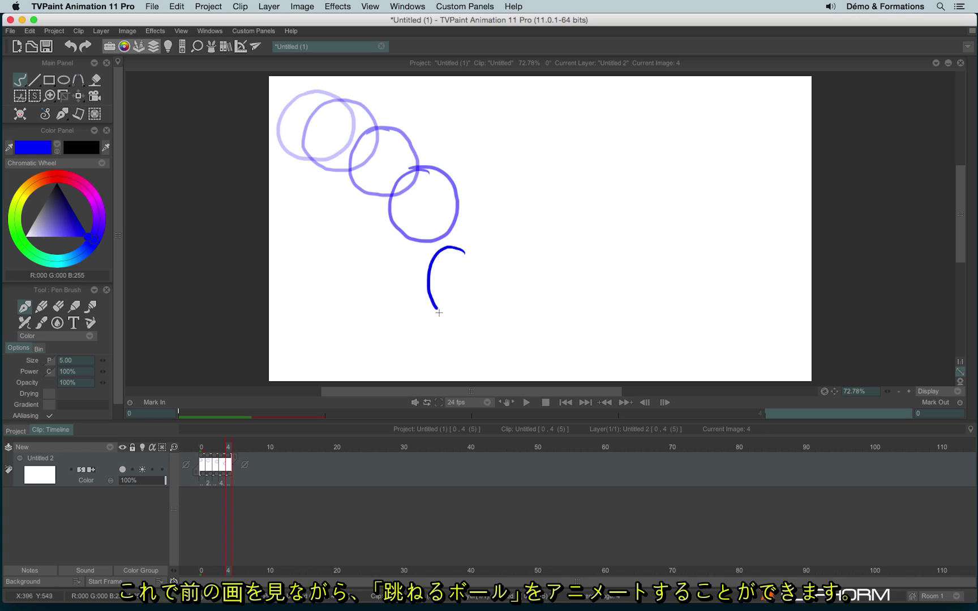
key(Right)
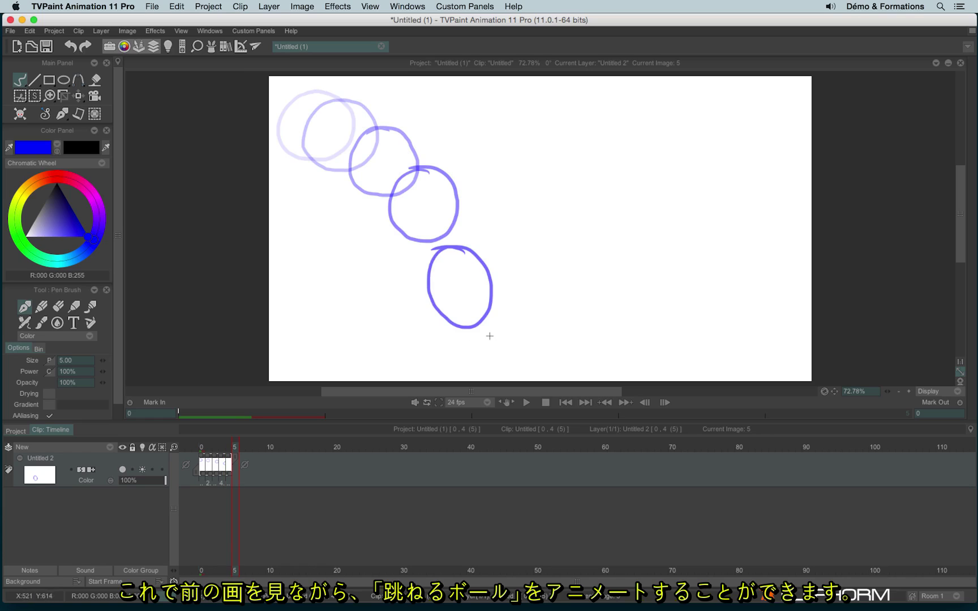
key(Insert)
drag(489, 335, 494, 330)
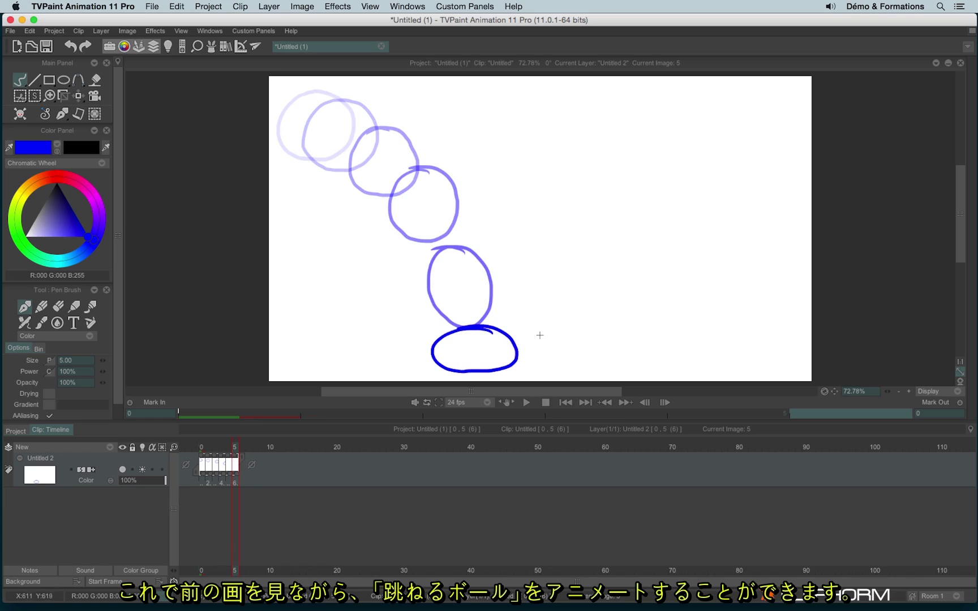
key(Right)
key(Insert)
drag(527, 264, 509, 287)
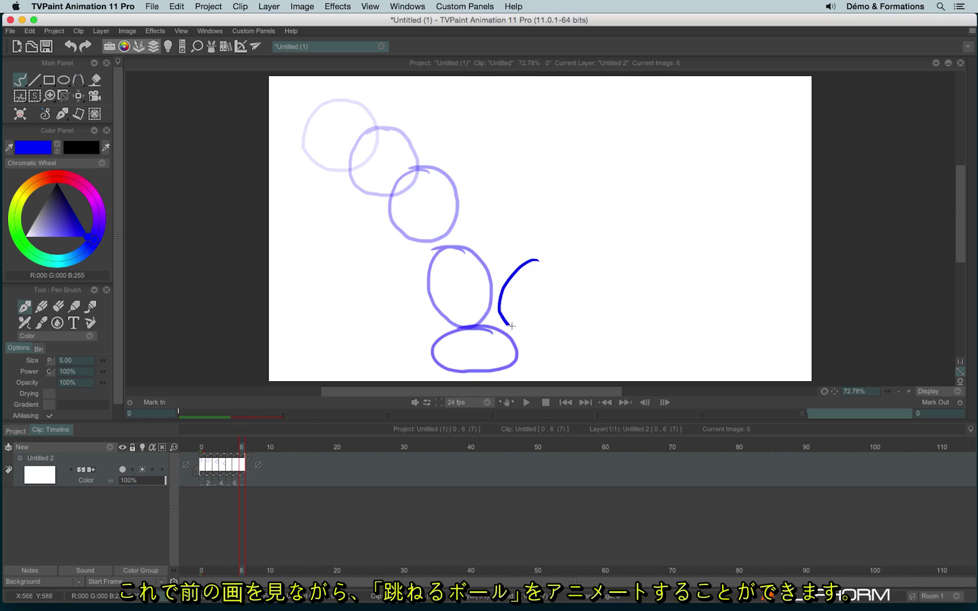
key(Right)
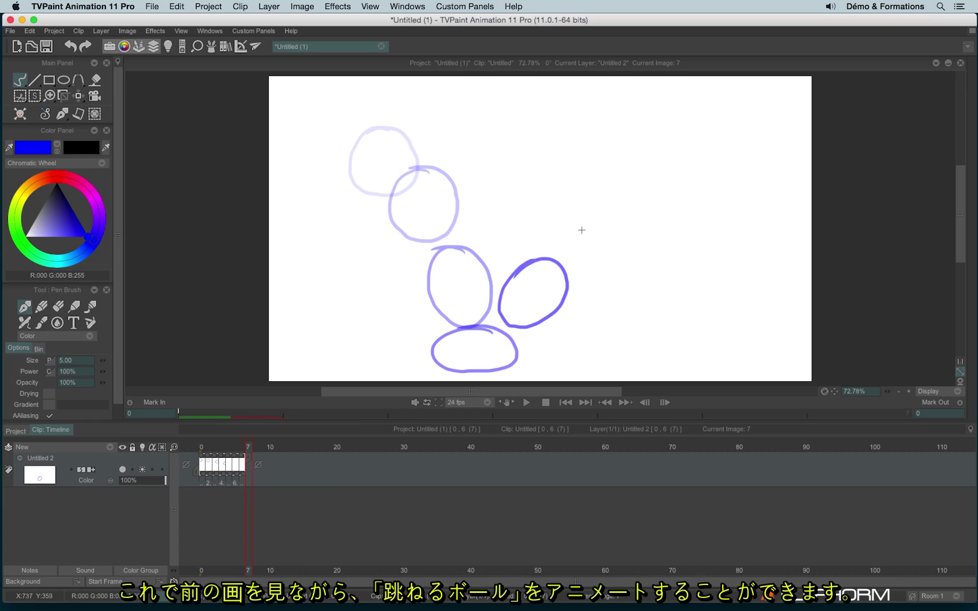
key(Insert)
drag(582, 229, 596, 253)
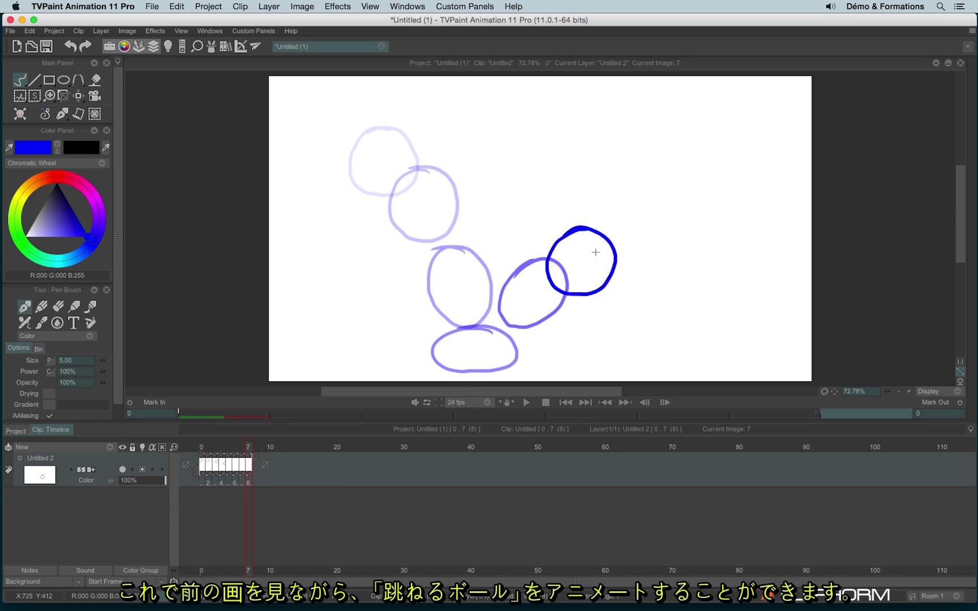
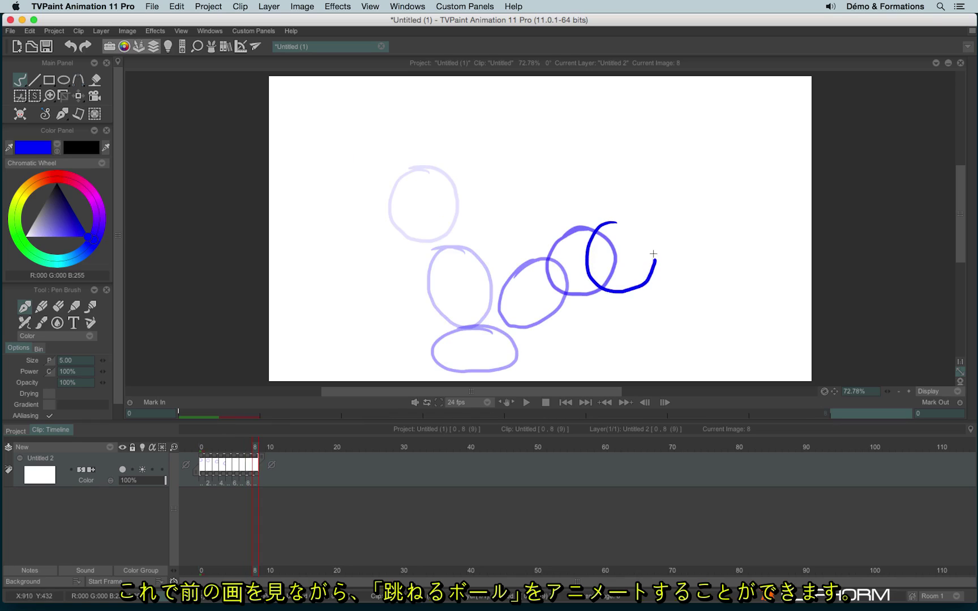
Step: Draw the ball on the next new images, each lower and further right, using onion skin
mouse_move(653, 254)
mouse_down()
mouse_move(611, 223)
mouse_move(669, 291)
mouse_move(649, 226)
mouse_move(692, 243)
mouse_up()
key(Insert)
key(Insert)
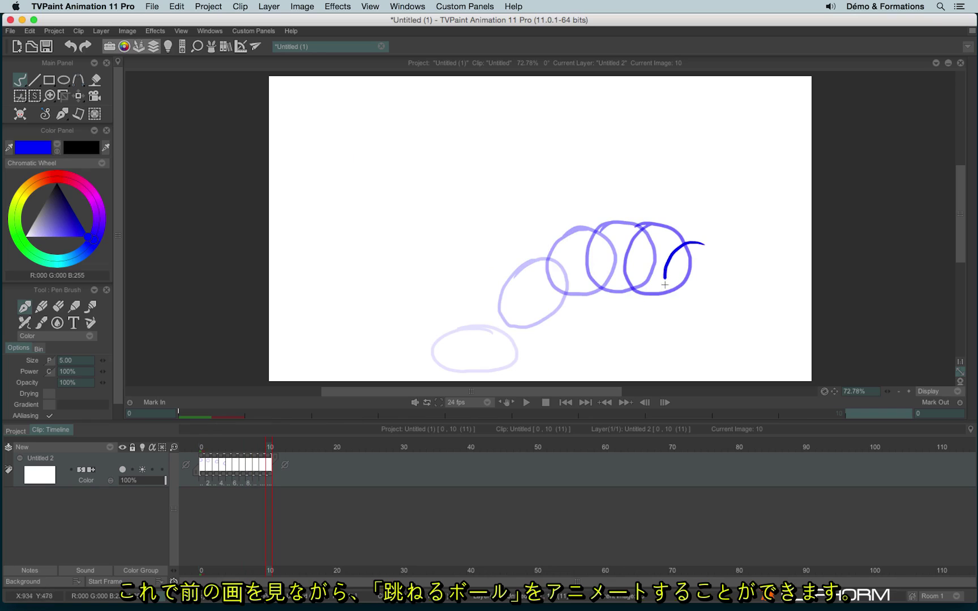
key(Insert)
key(Insert)
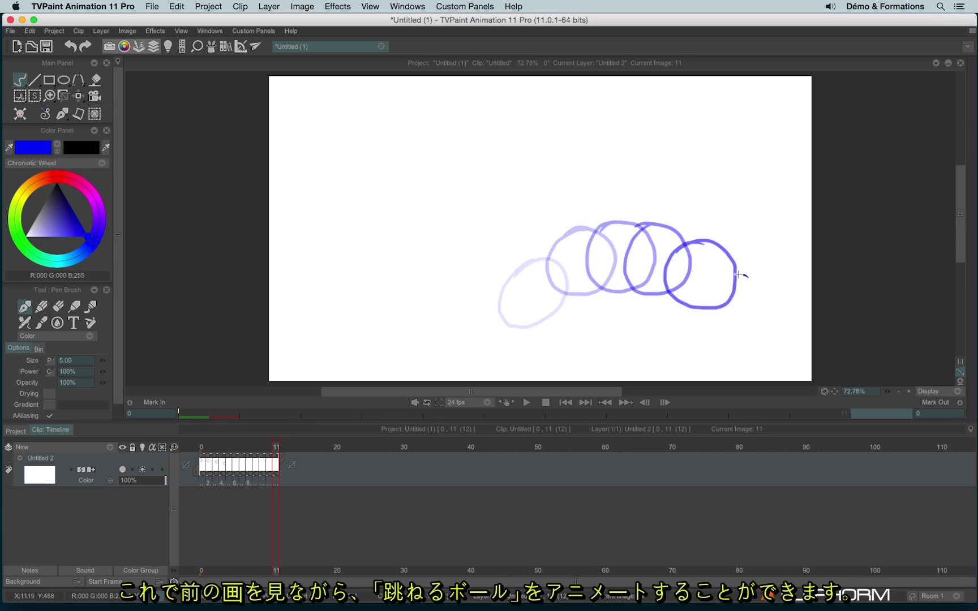
drag(743, 275, 730, 273)
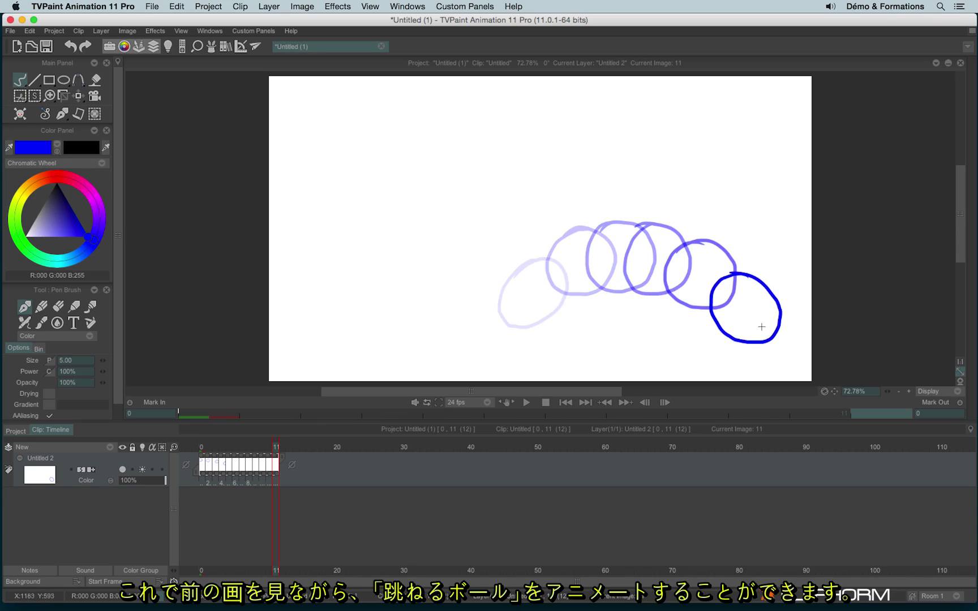
key(Insert)
Step: Draw the ball on image 12, add image 13, and play the animation in preview
mouse_move(785, 311)
mouse_down()
mouse_move(776, 364)
mouse_move(784, 312)
mouse_move(810, 336)
mouse_up()
key(Insert)
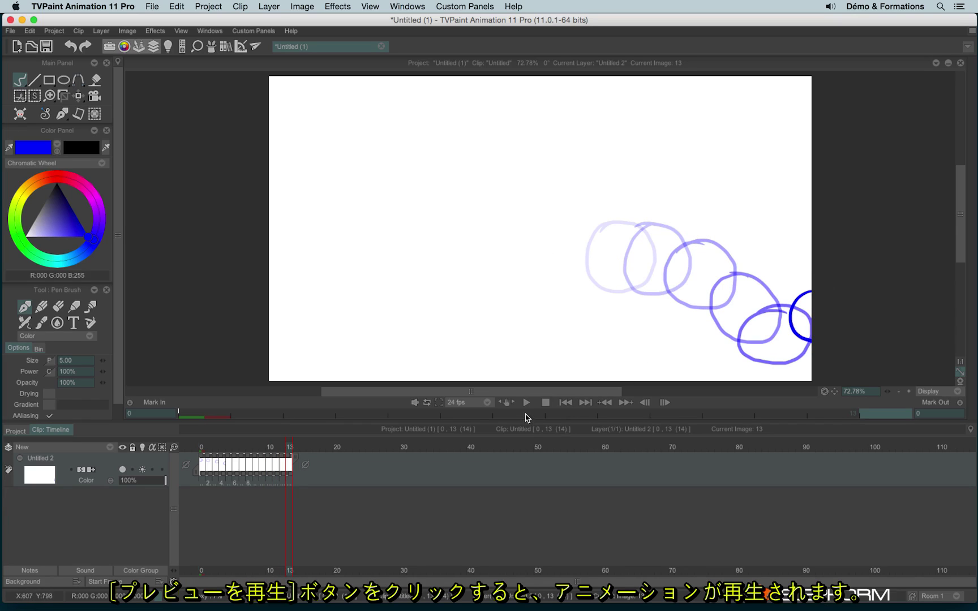
click(526, 405)
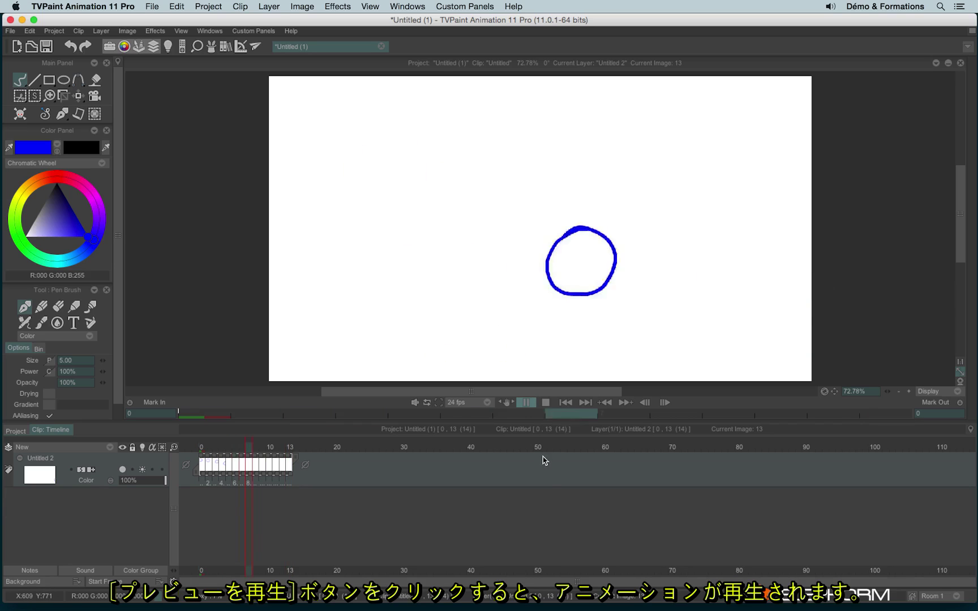